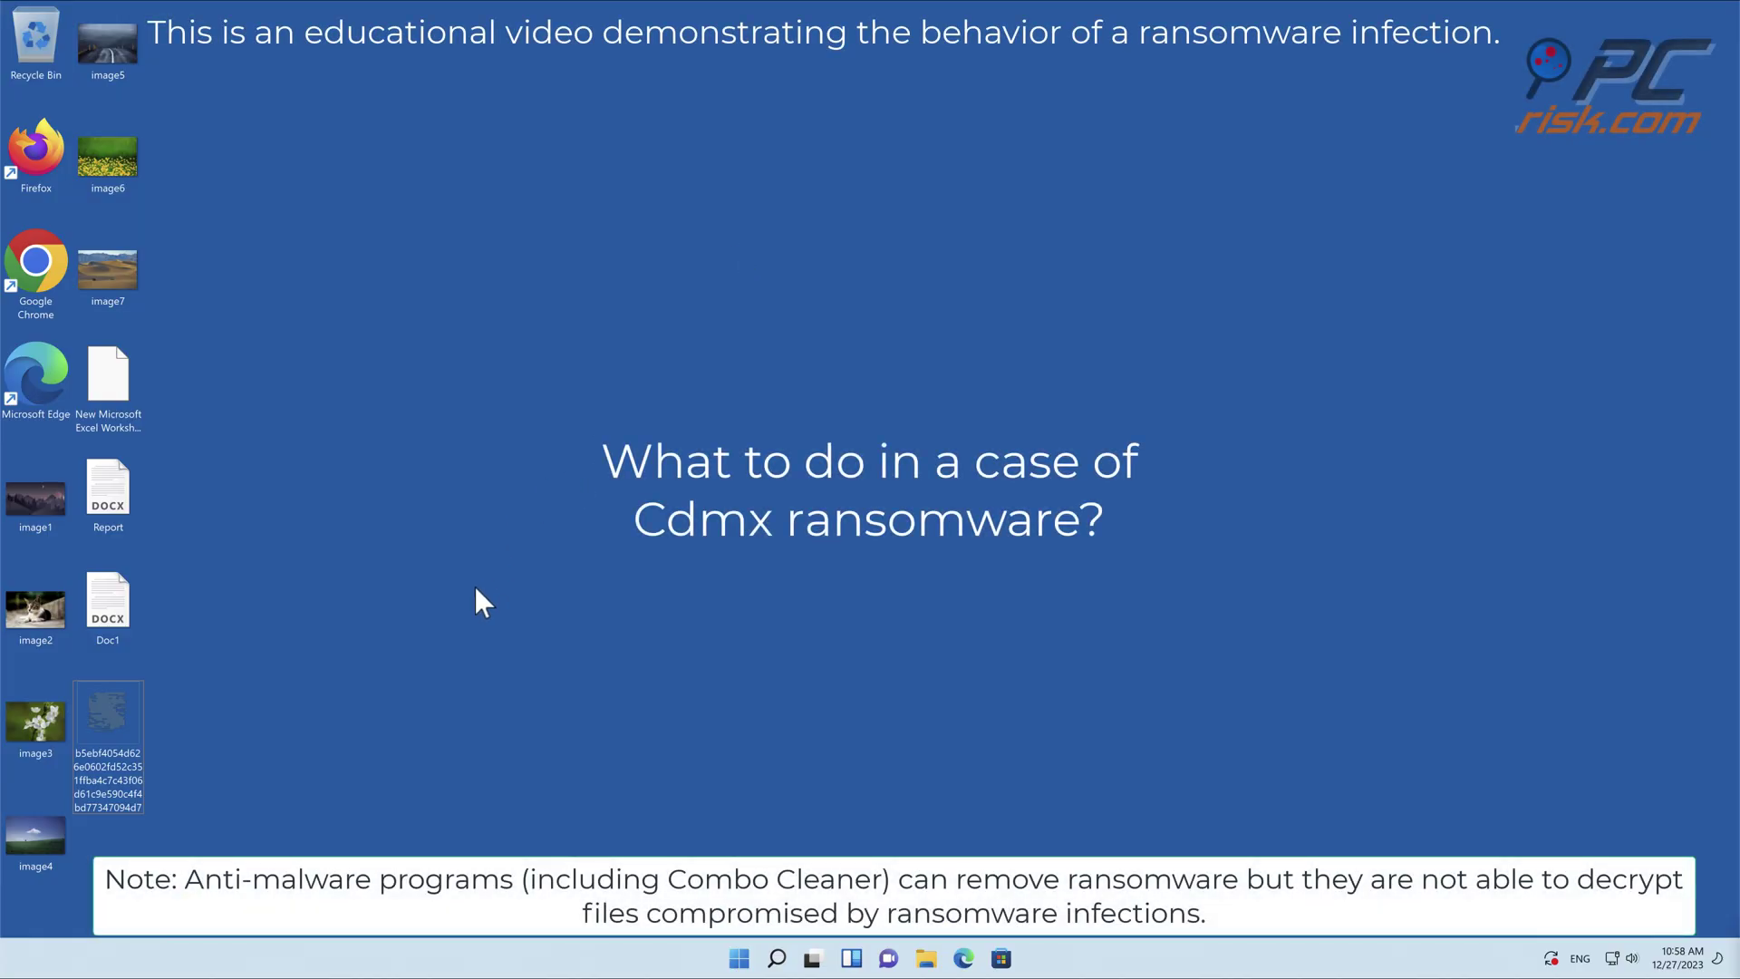
After confirming image1 still opens, run the b5ebf ransomware executable as administrator
double_click(57, 509)
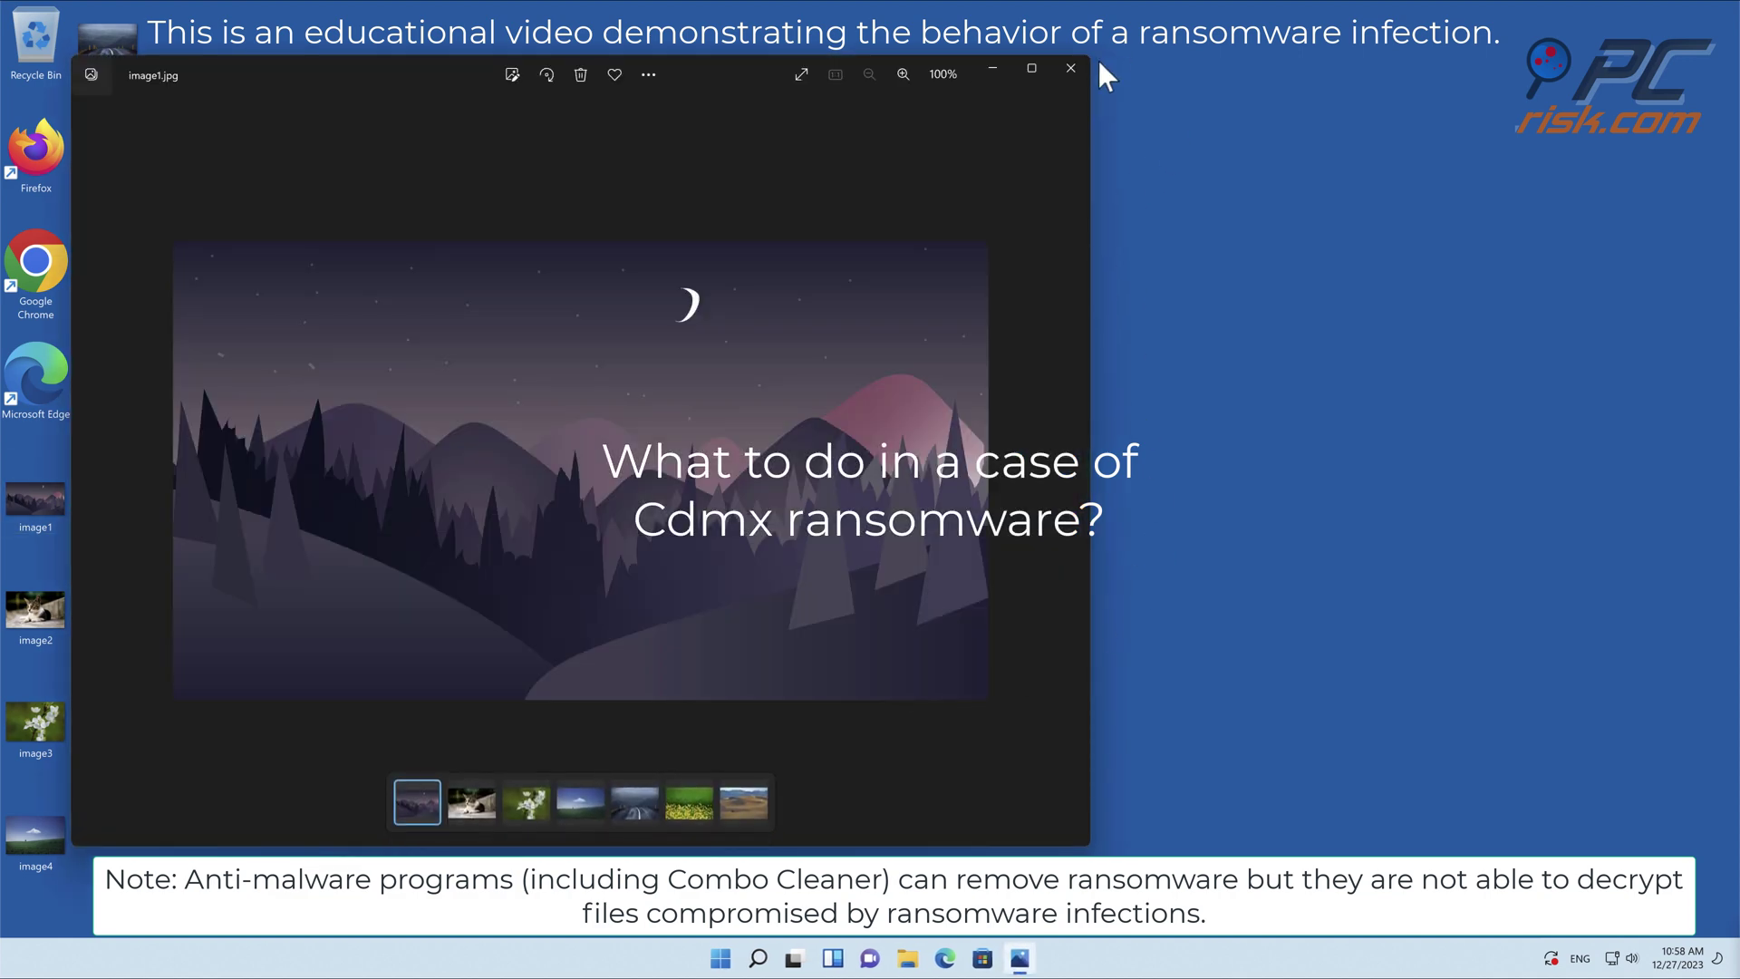
click(1073, 65)
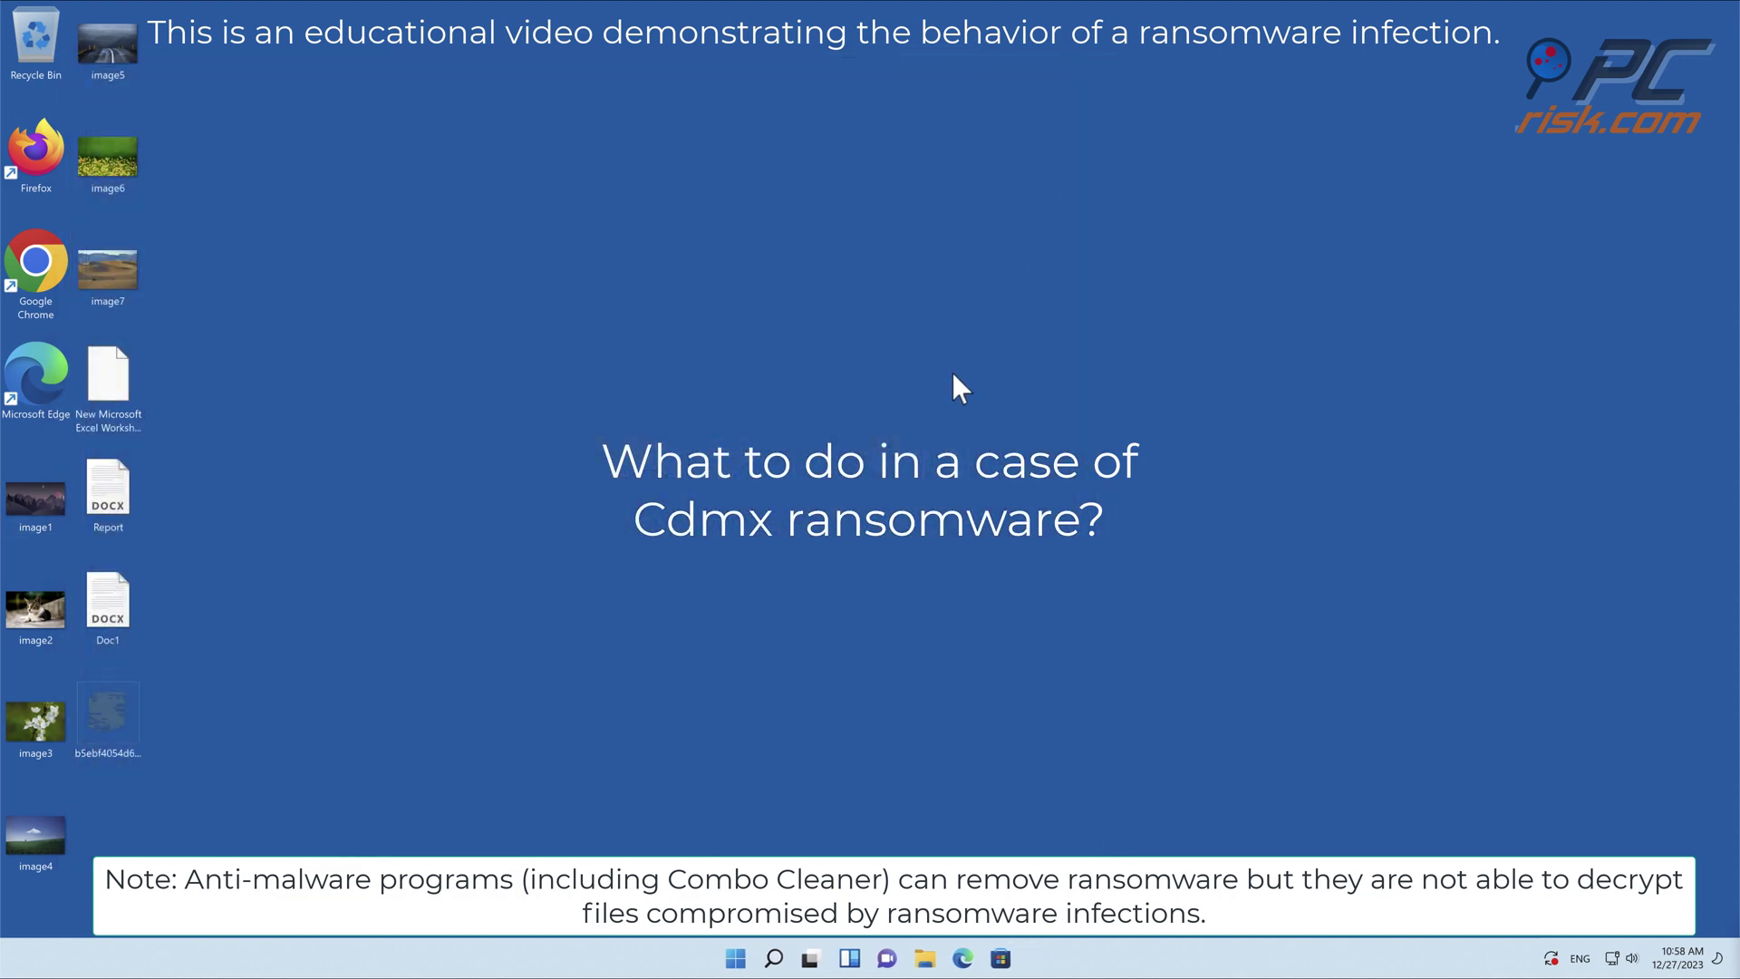
right_click(121, 727)
click(225, 564)
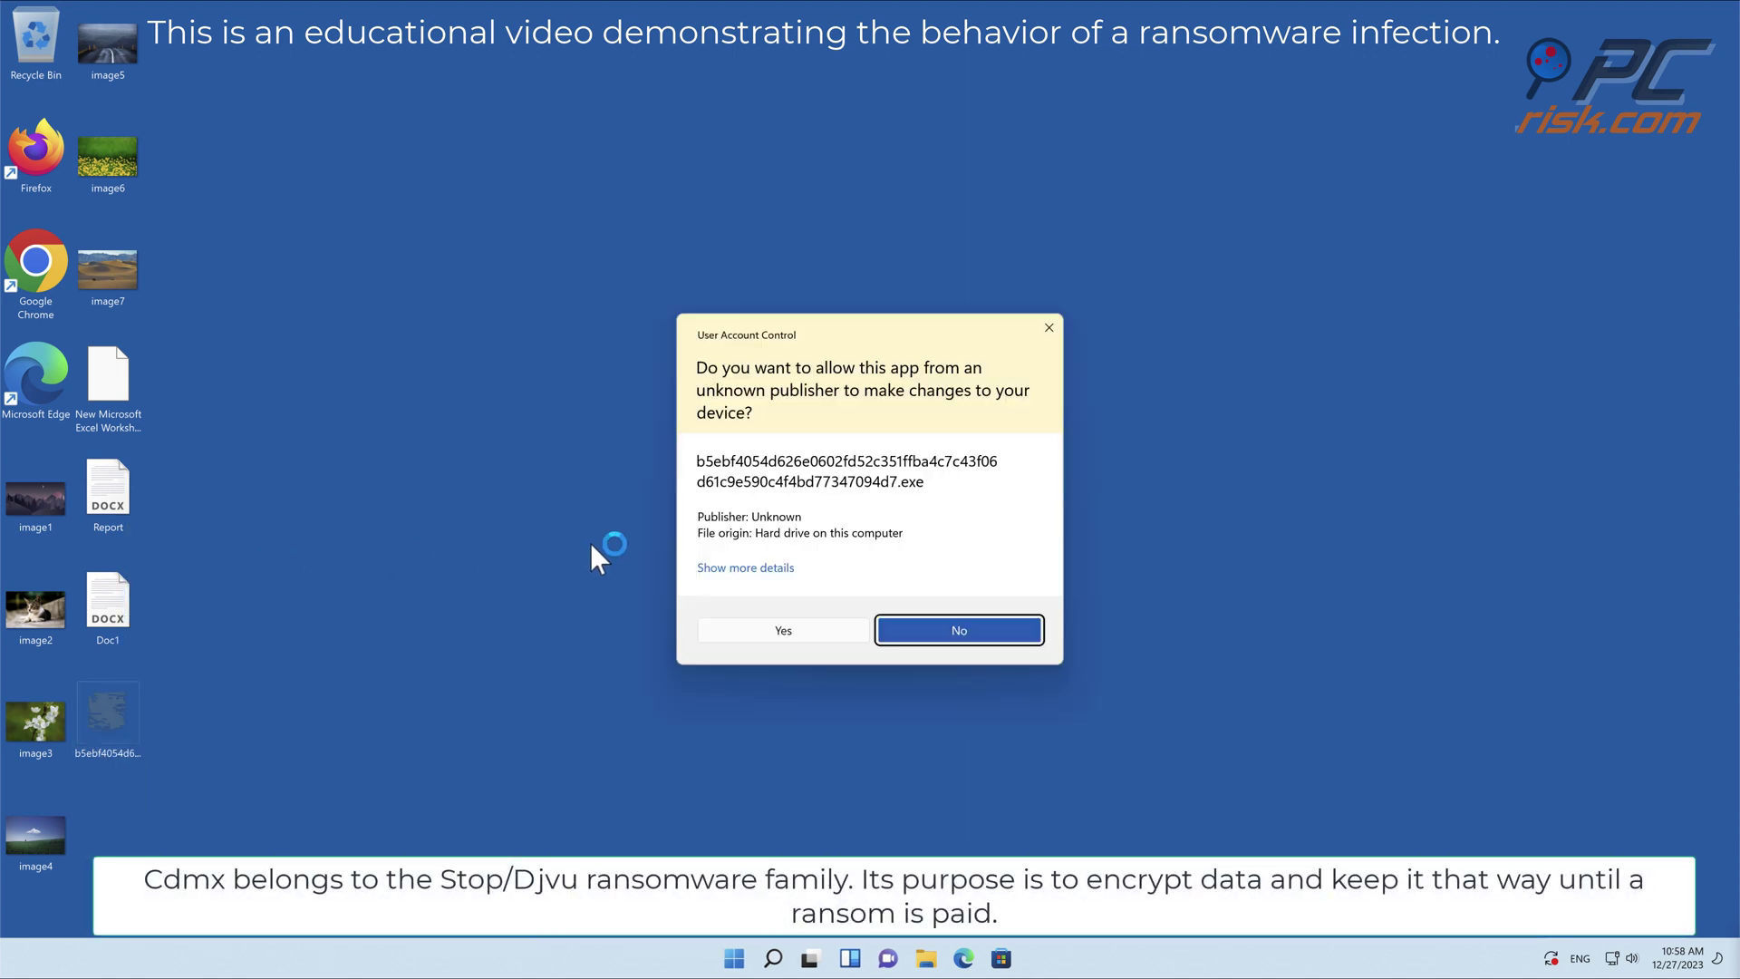
click(807, 625)
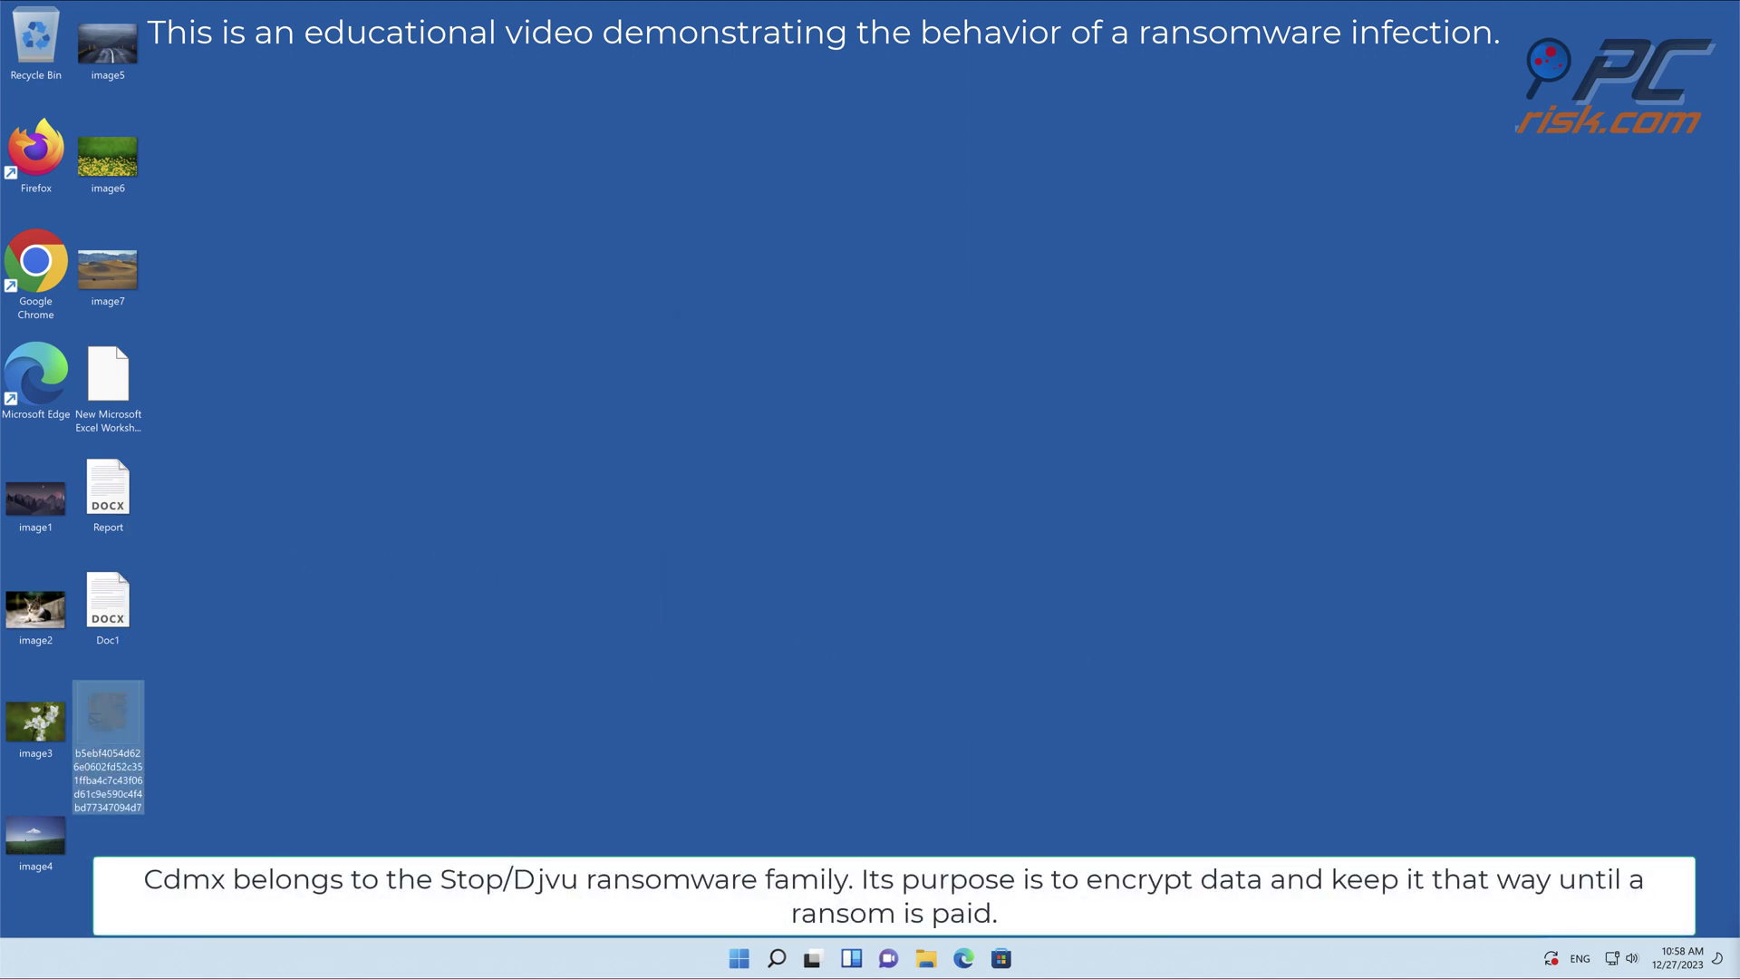
click(929, 392)
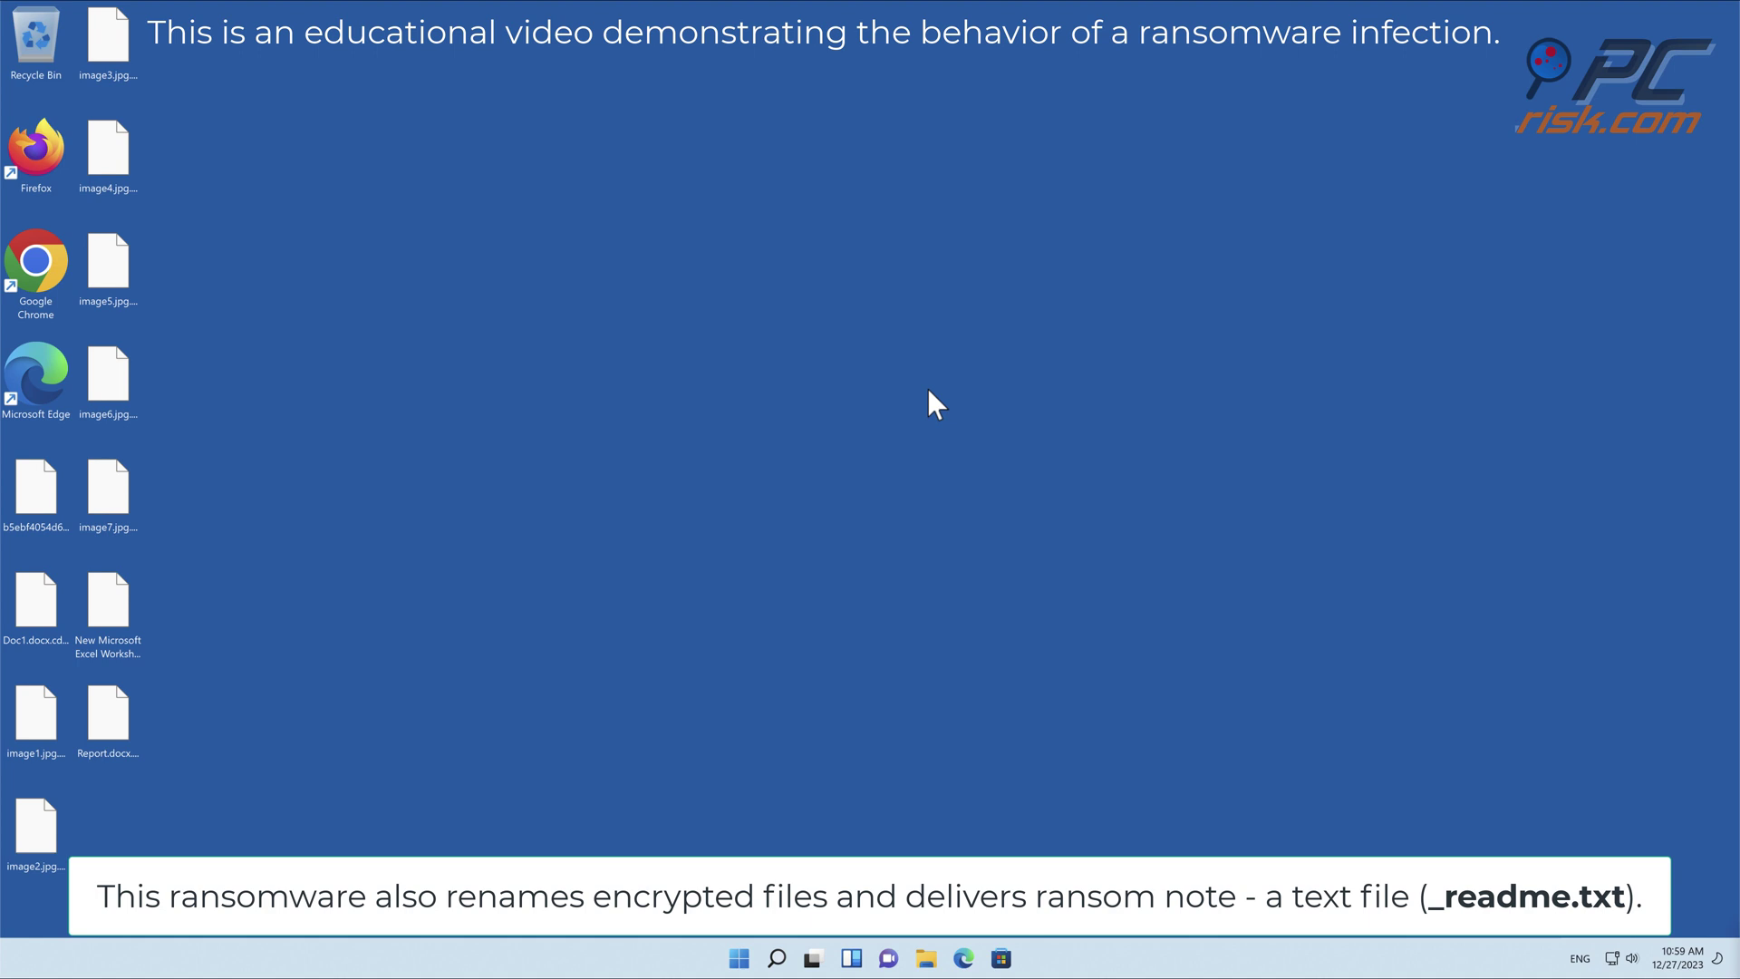
Try opening the encrypted image1 file and reveal its full .cdmx file name
double_click(31, 736)
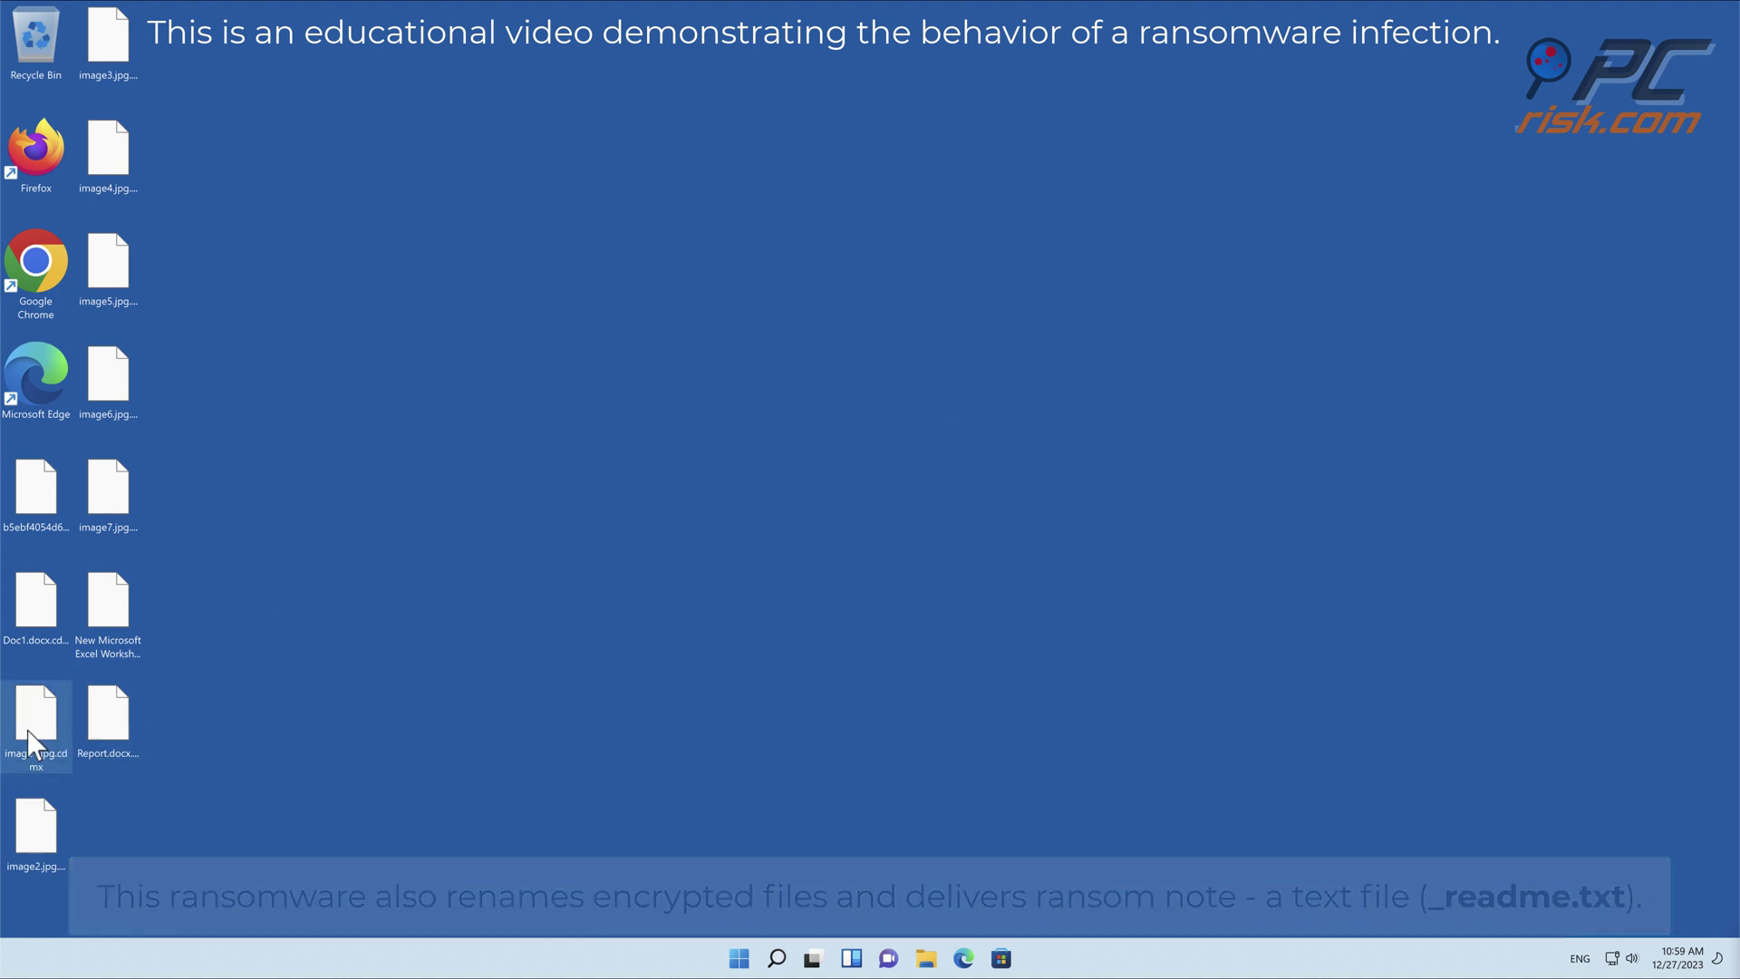
click(553, 723)
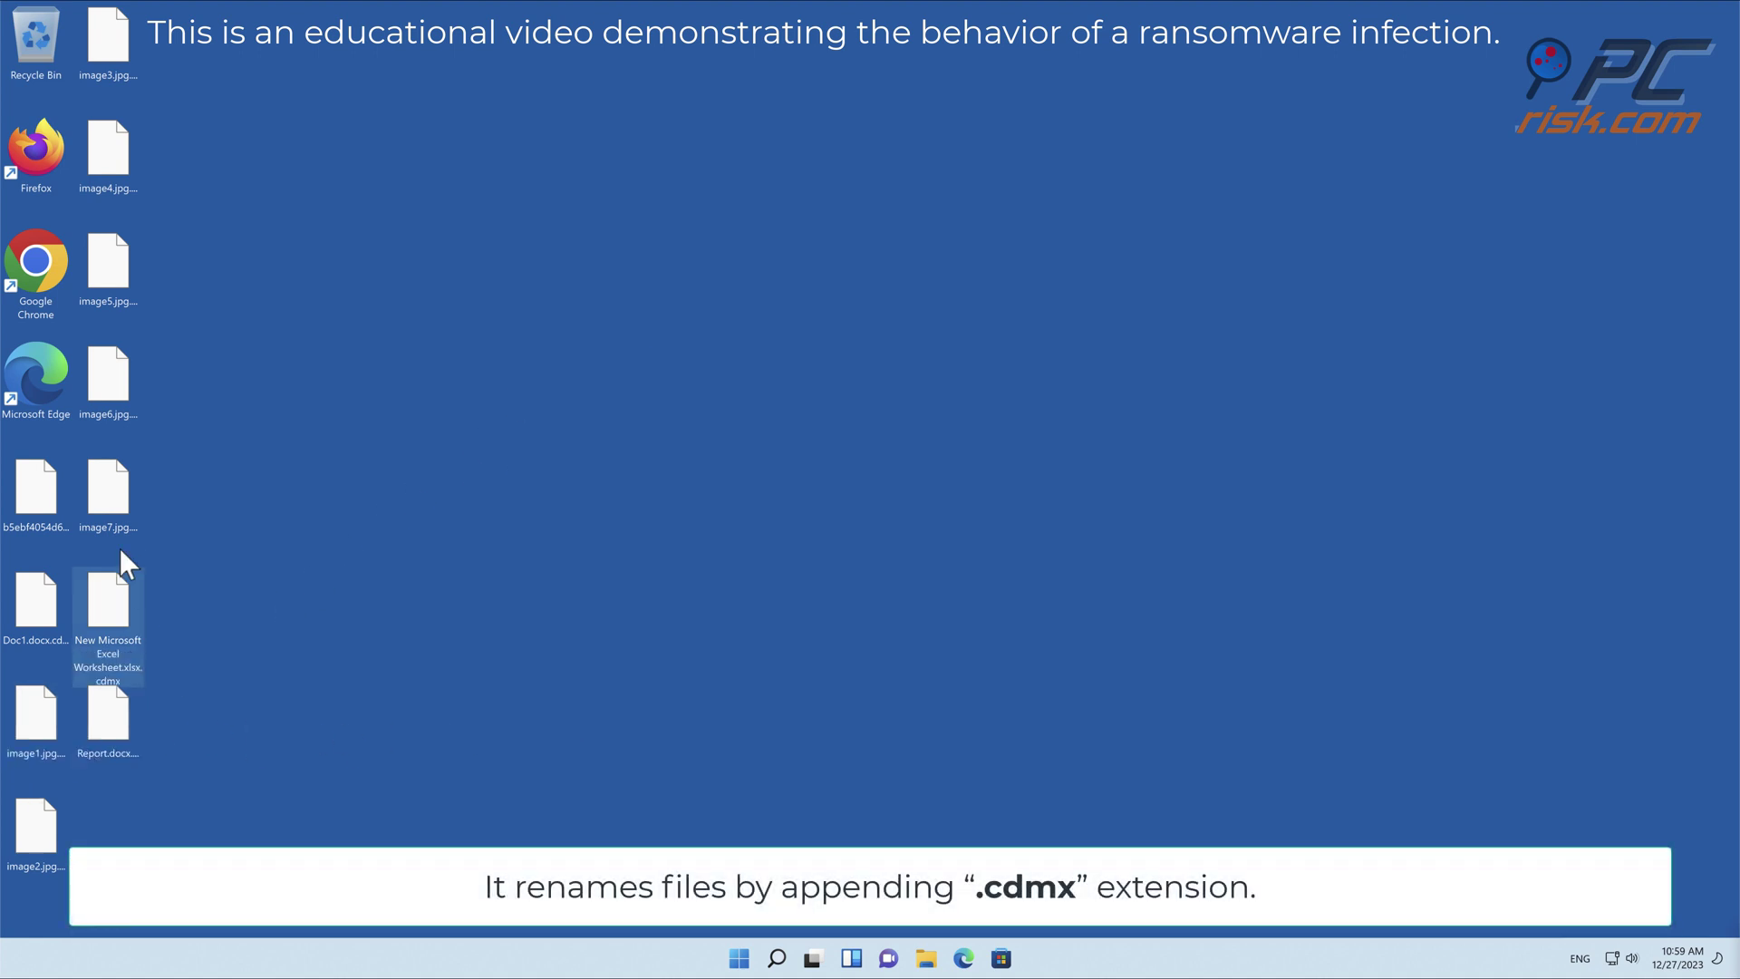
click(116, 417)
Browse File Explorer to Local Disk (C:) > Users > the user's profile folder holding _readme
click(116, 263)
click(1068, 435)
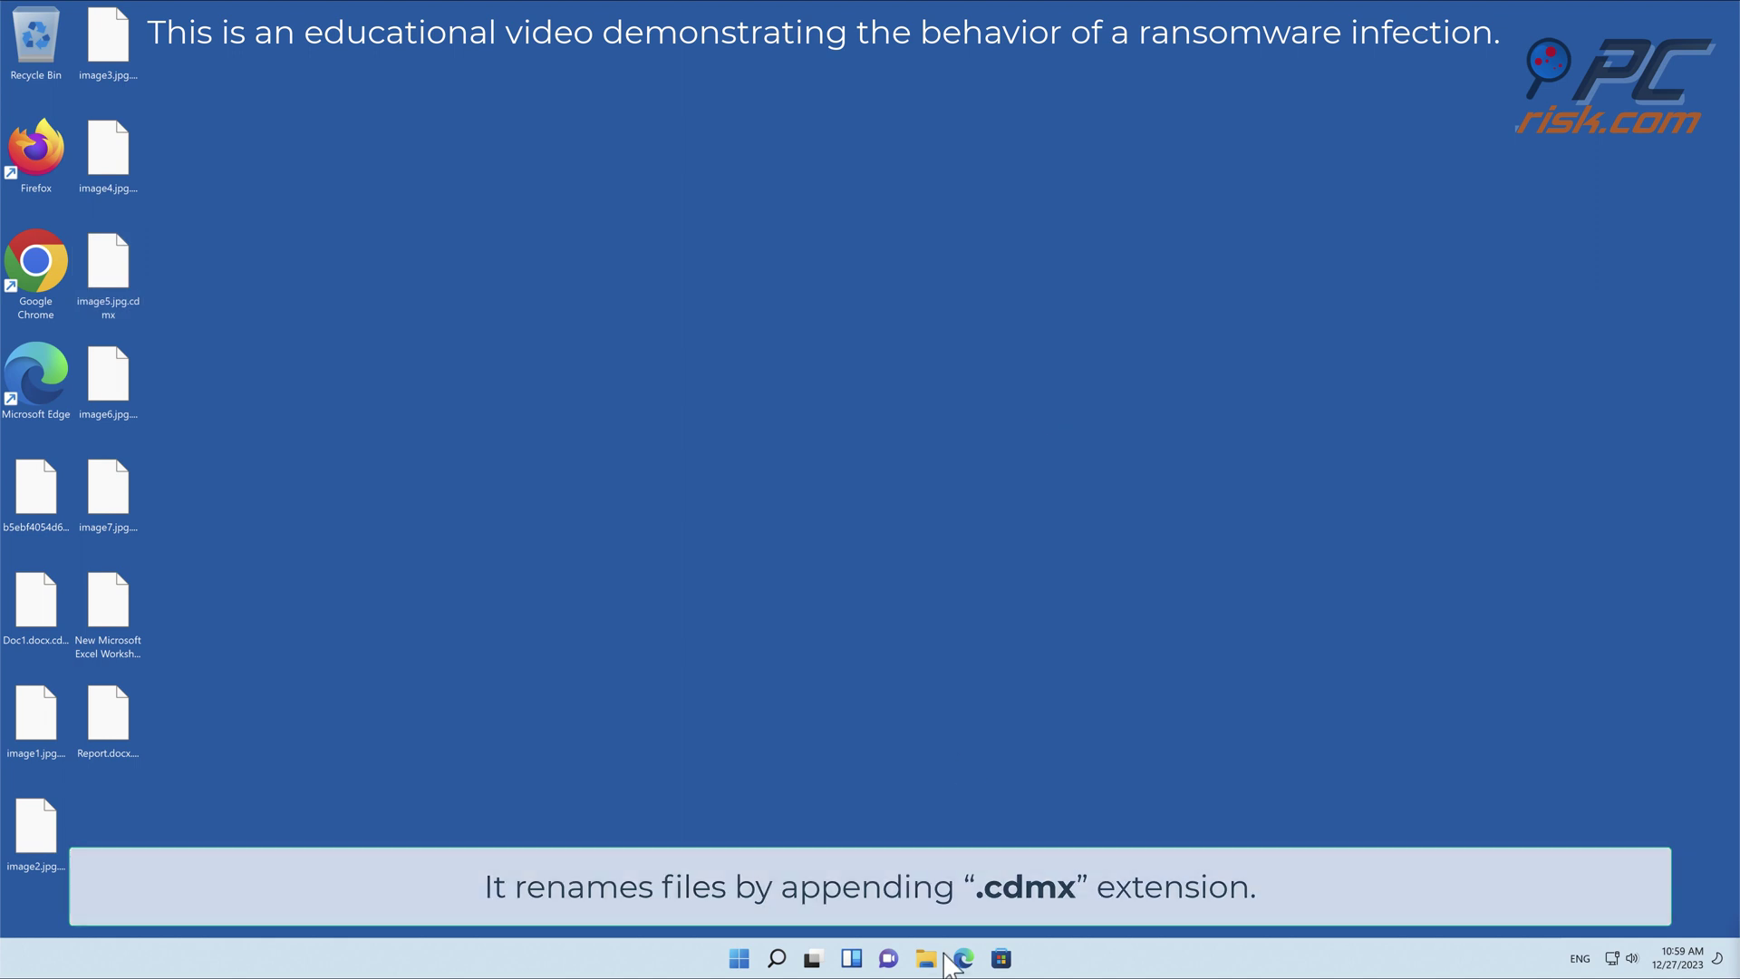
click(927, 961)
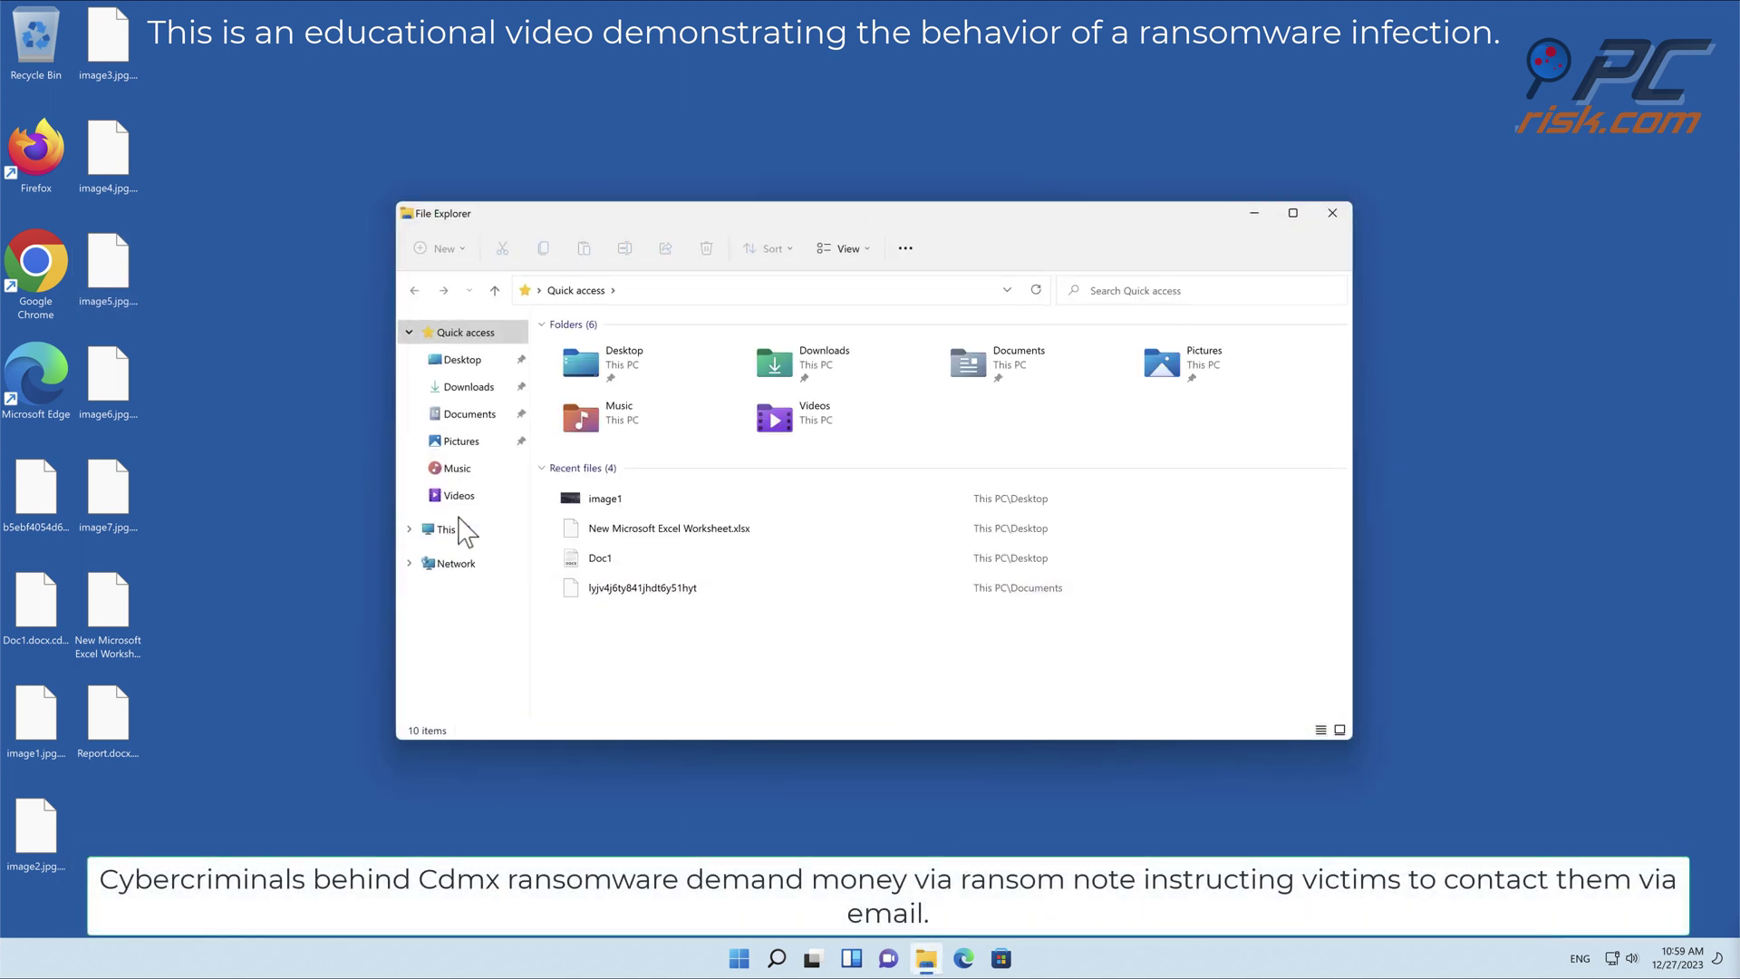
click(455, 529)
double_click(692, 474)
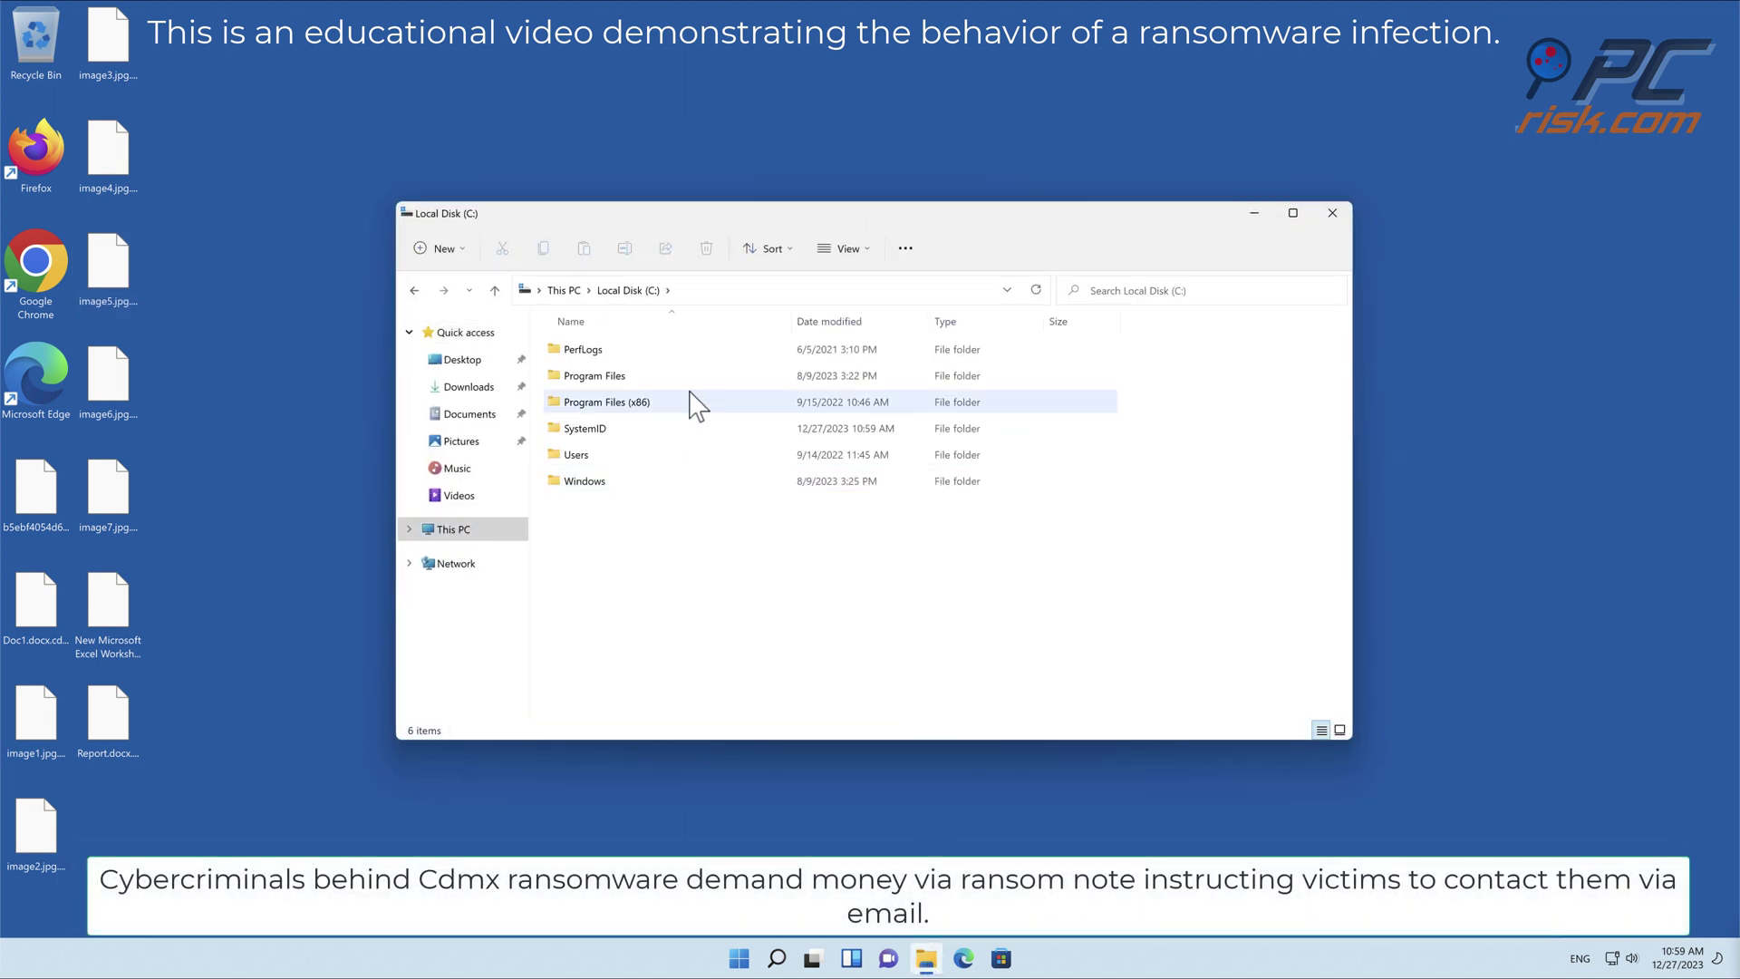
click(617, 455)
double_click(621, 455)
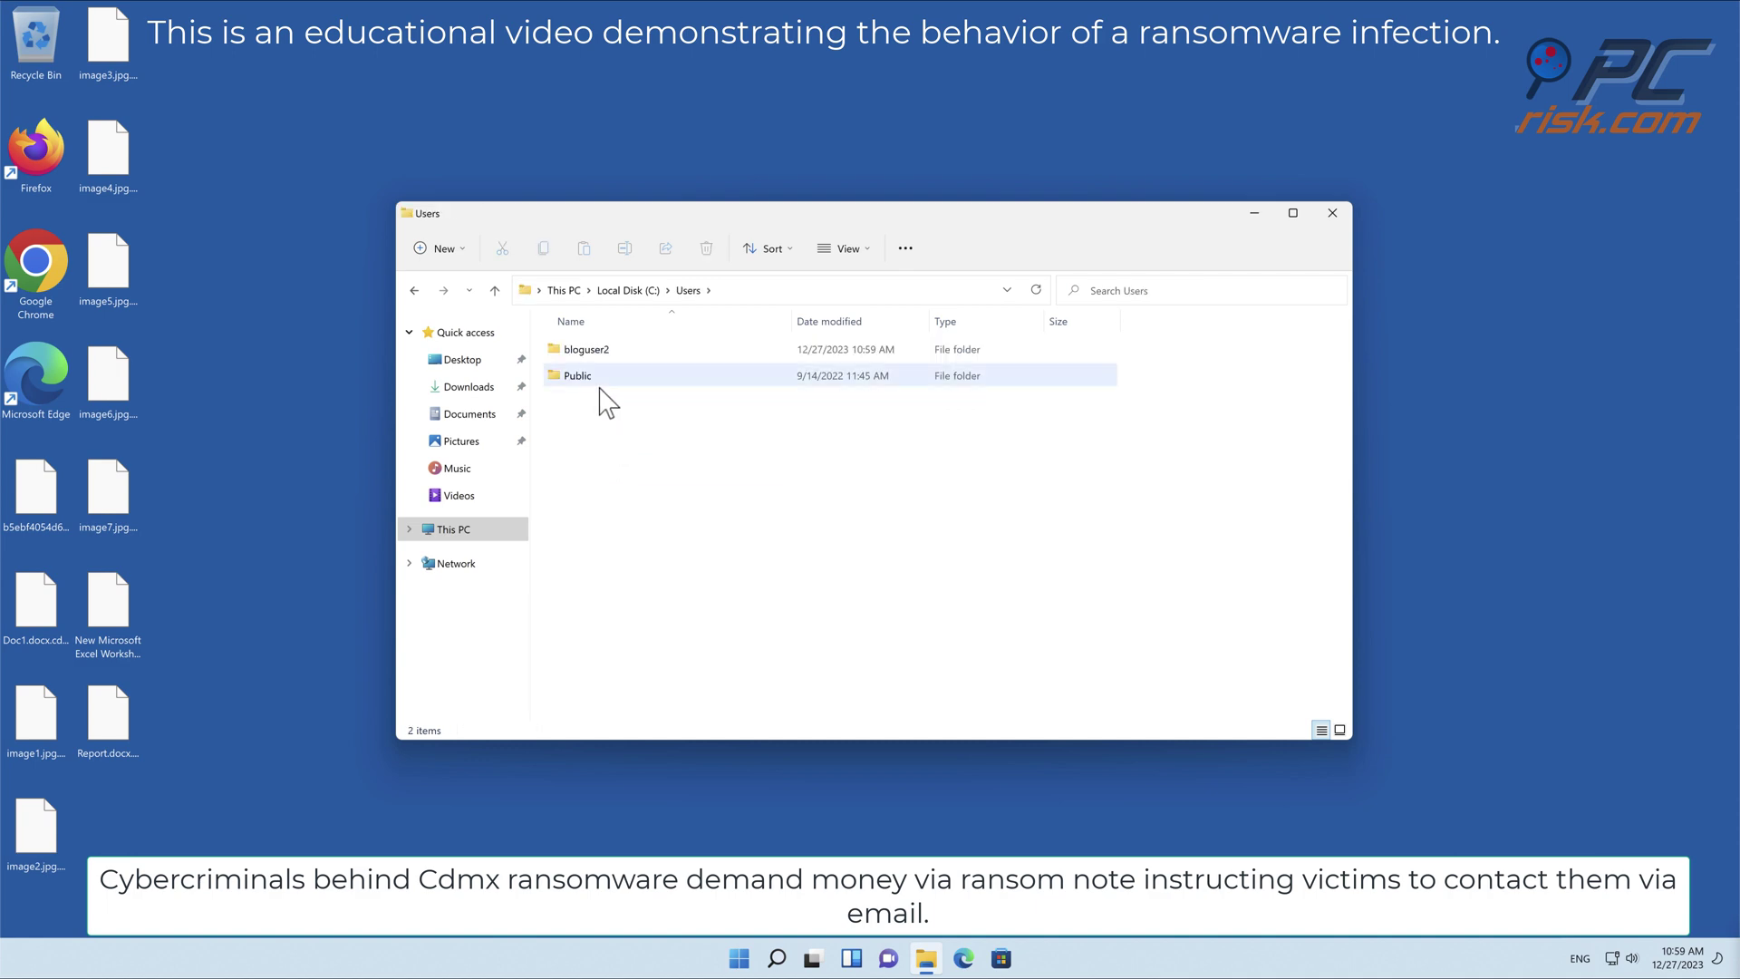
double_click(616, 350)
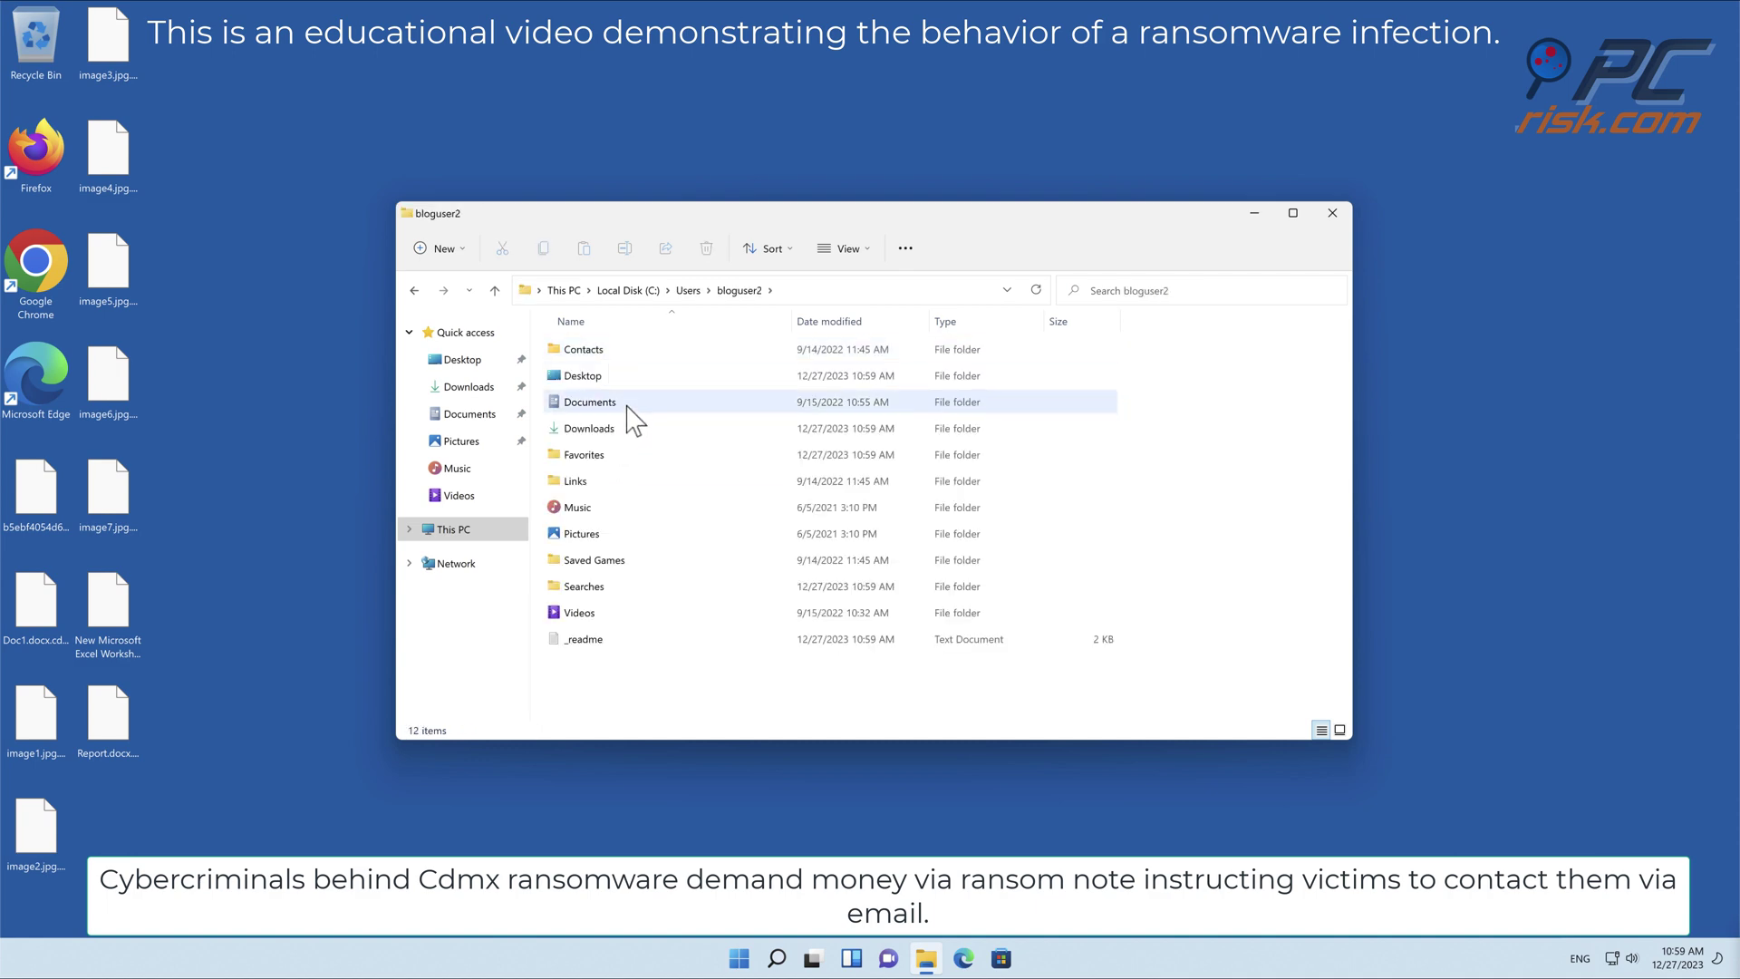
Open the _readme ransom note in Notepad, read the $1999 demand, and close it
double_click(635, 643)
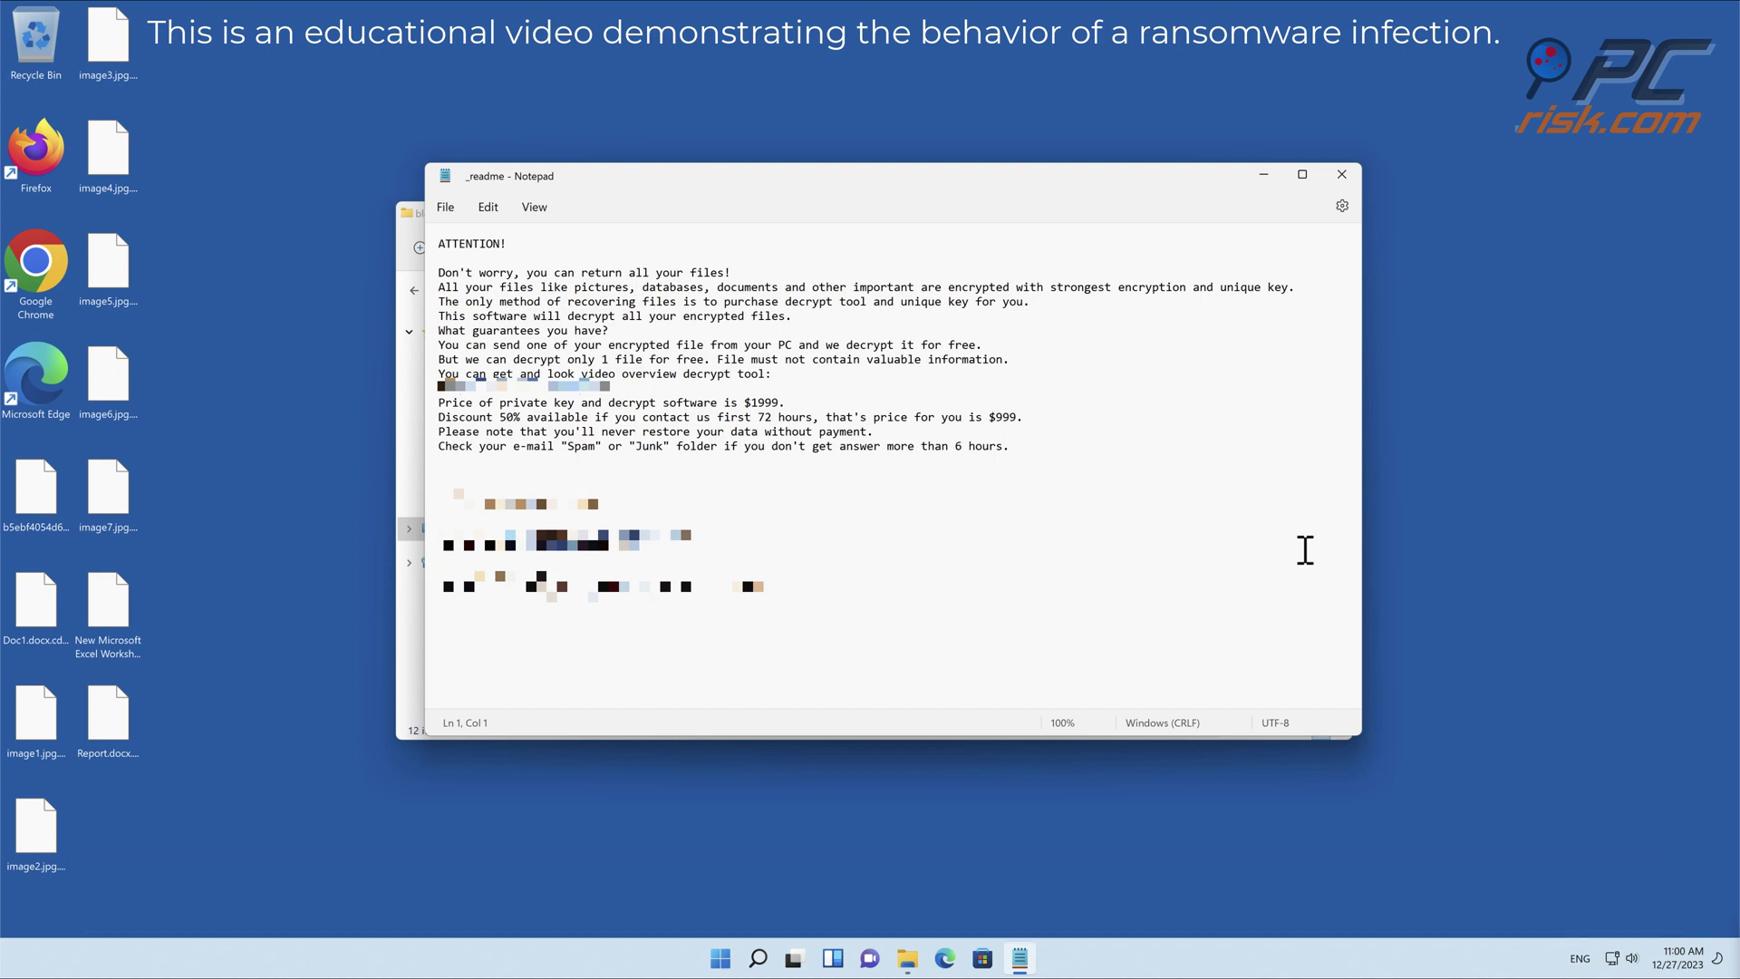
click(1342, 174)
click(1333, 215)
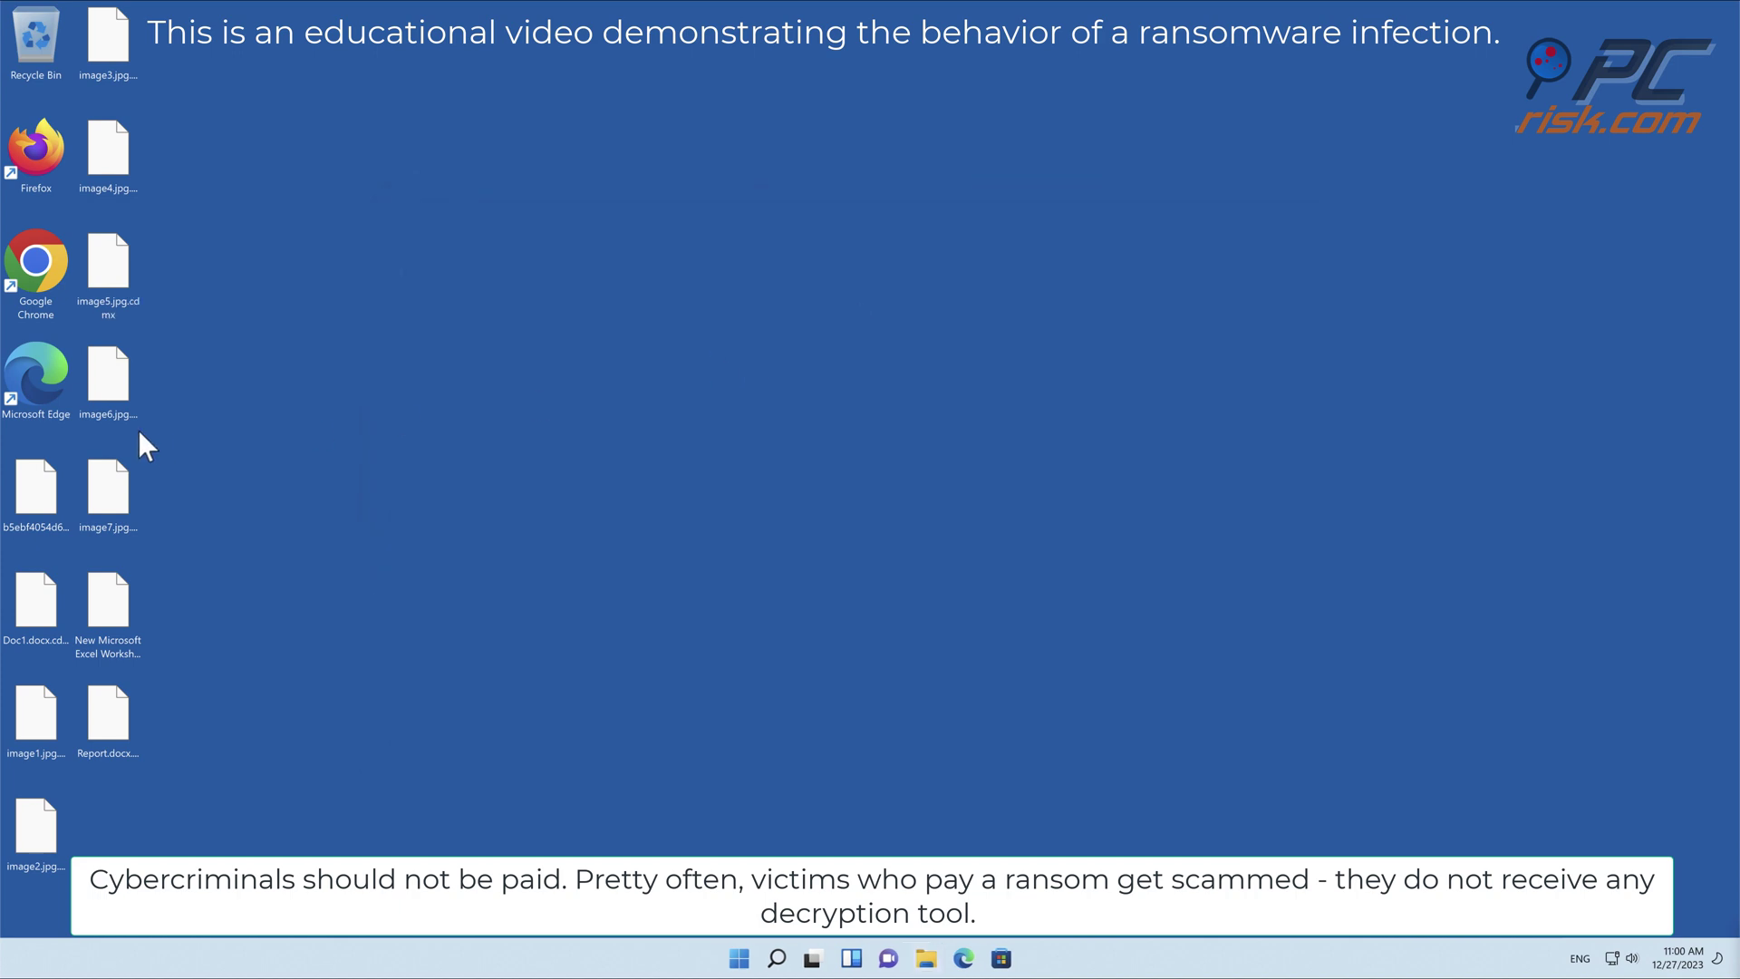
double_click(26, 377)
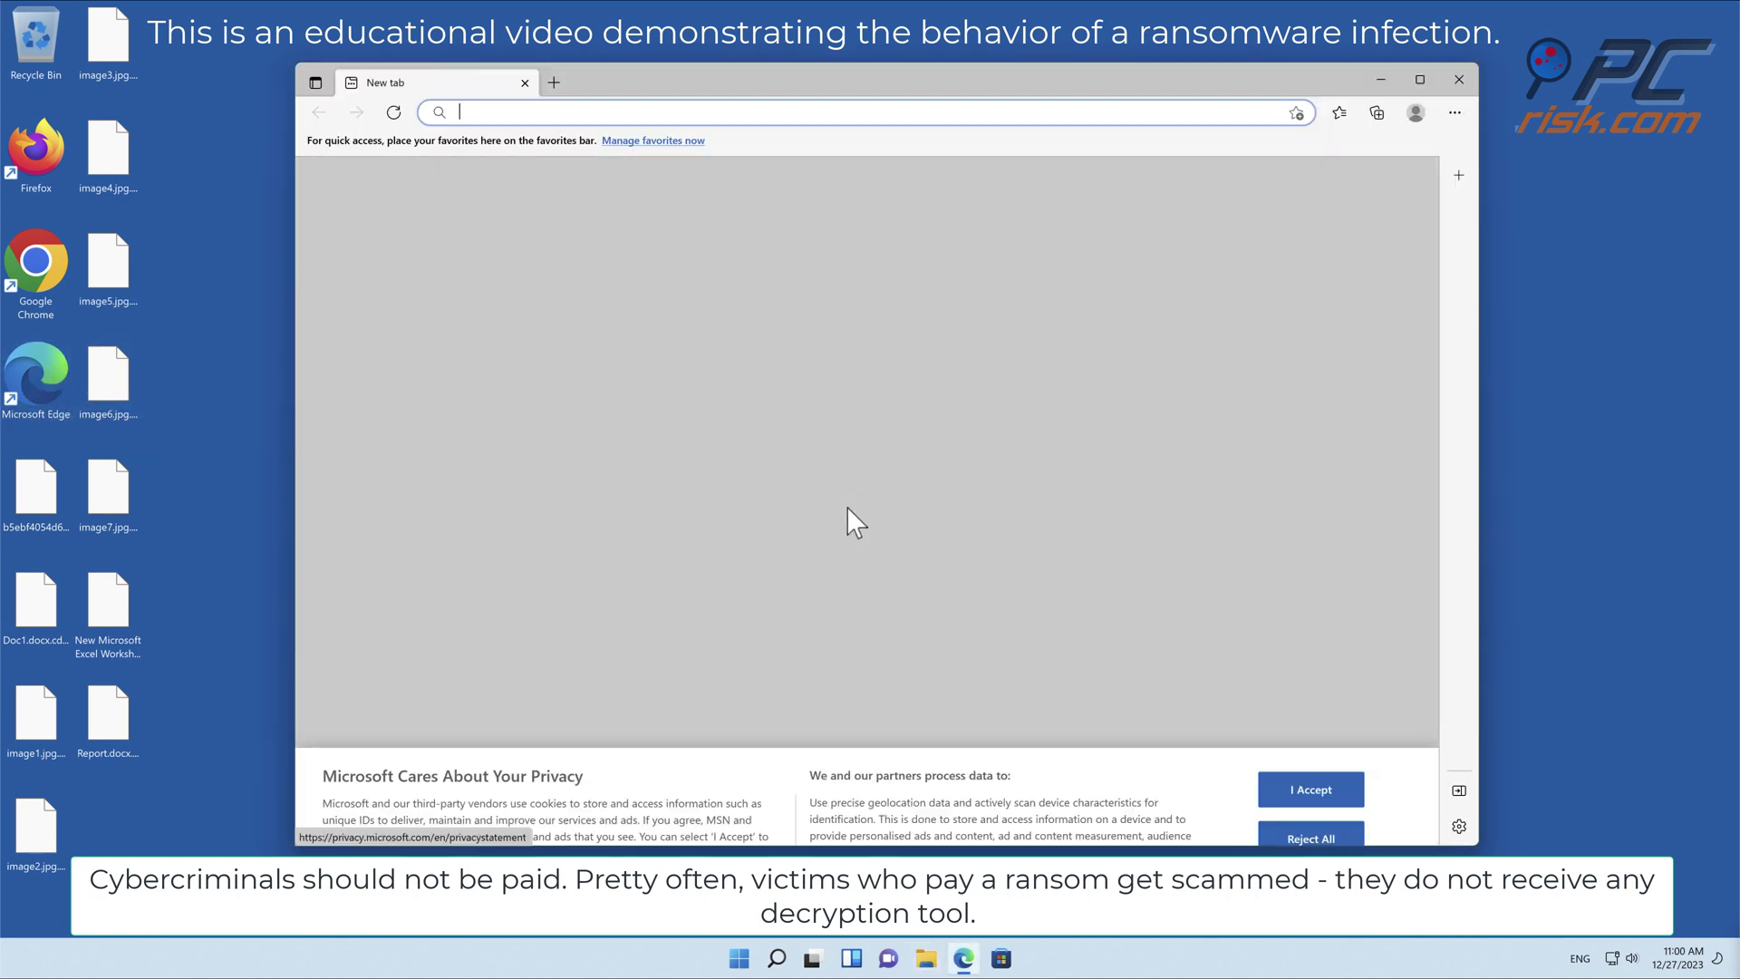
text(www.co)
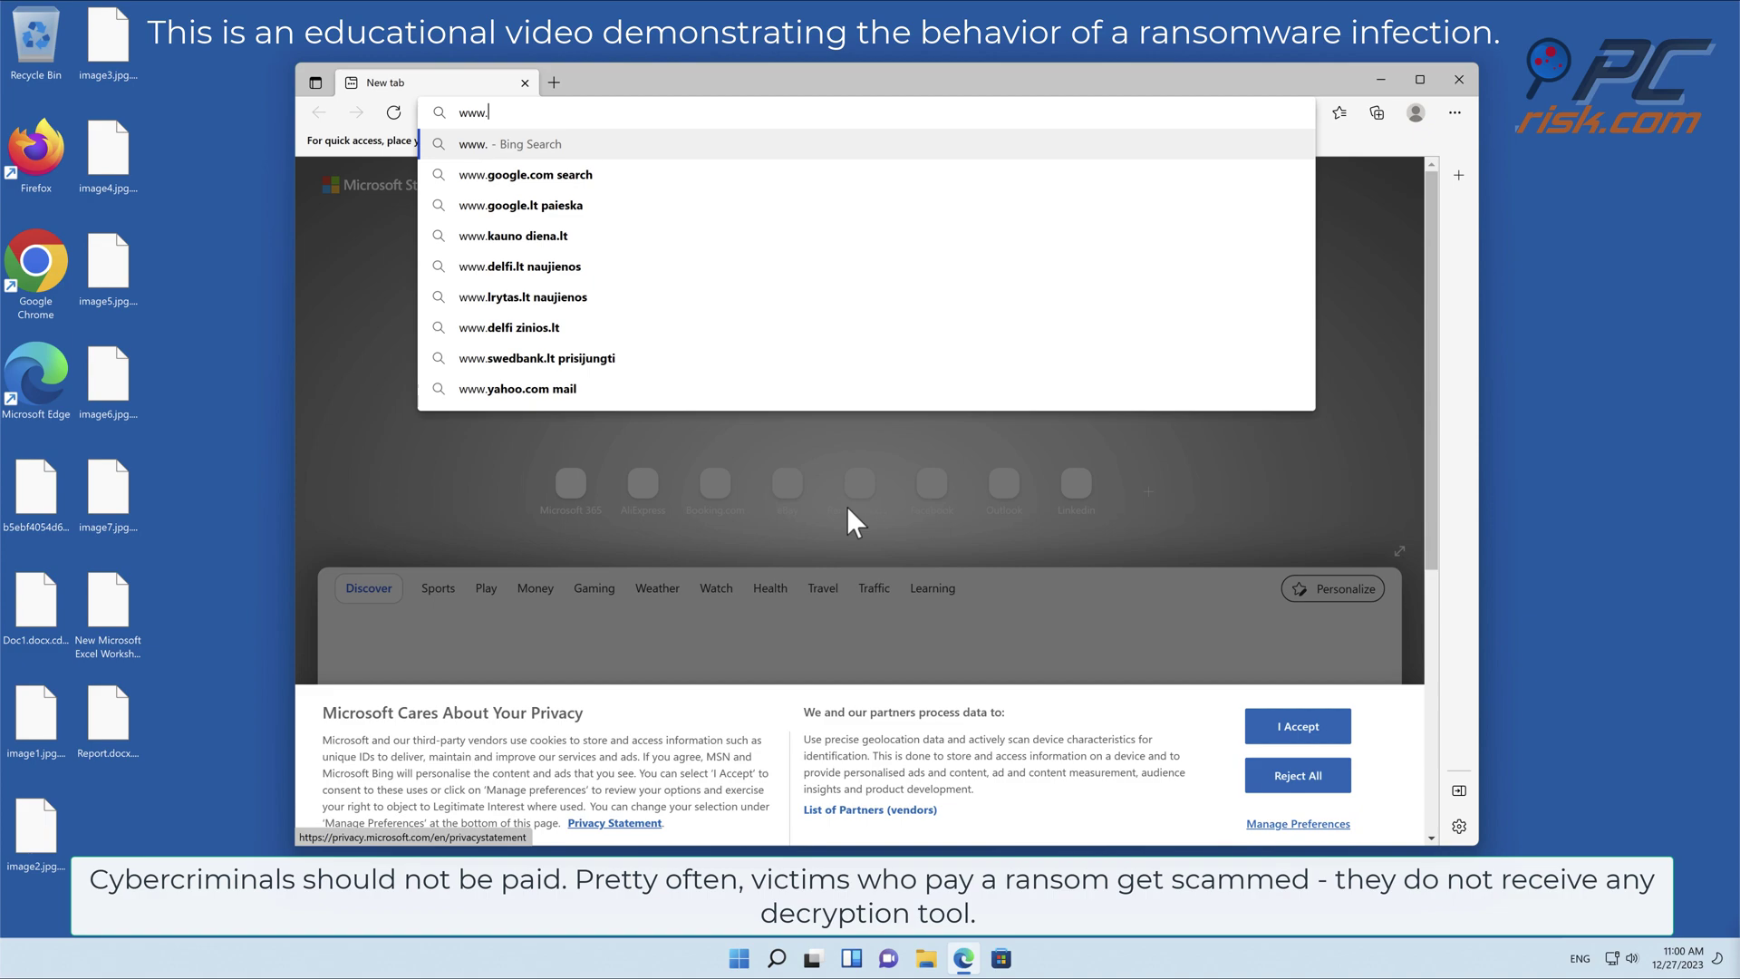
text(mbocleaner.com)
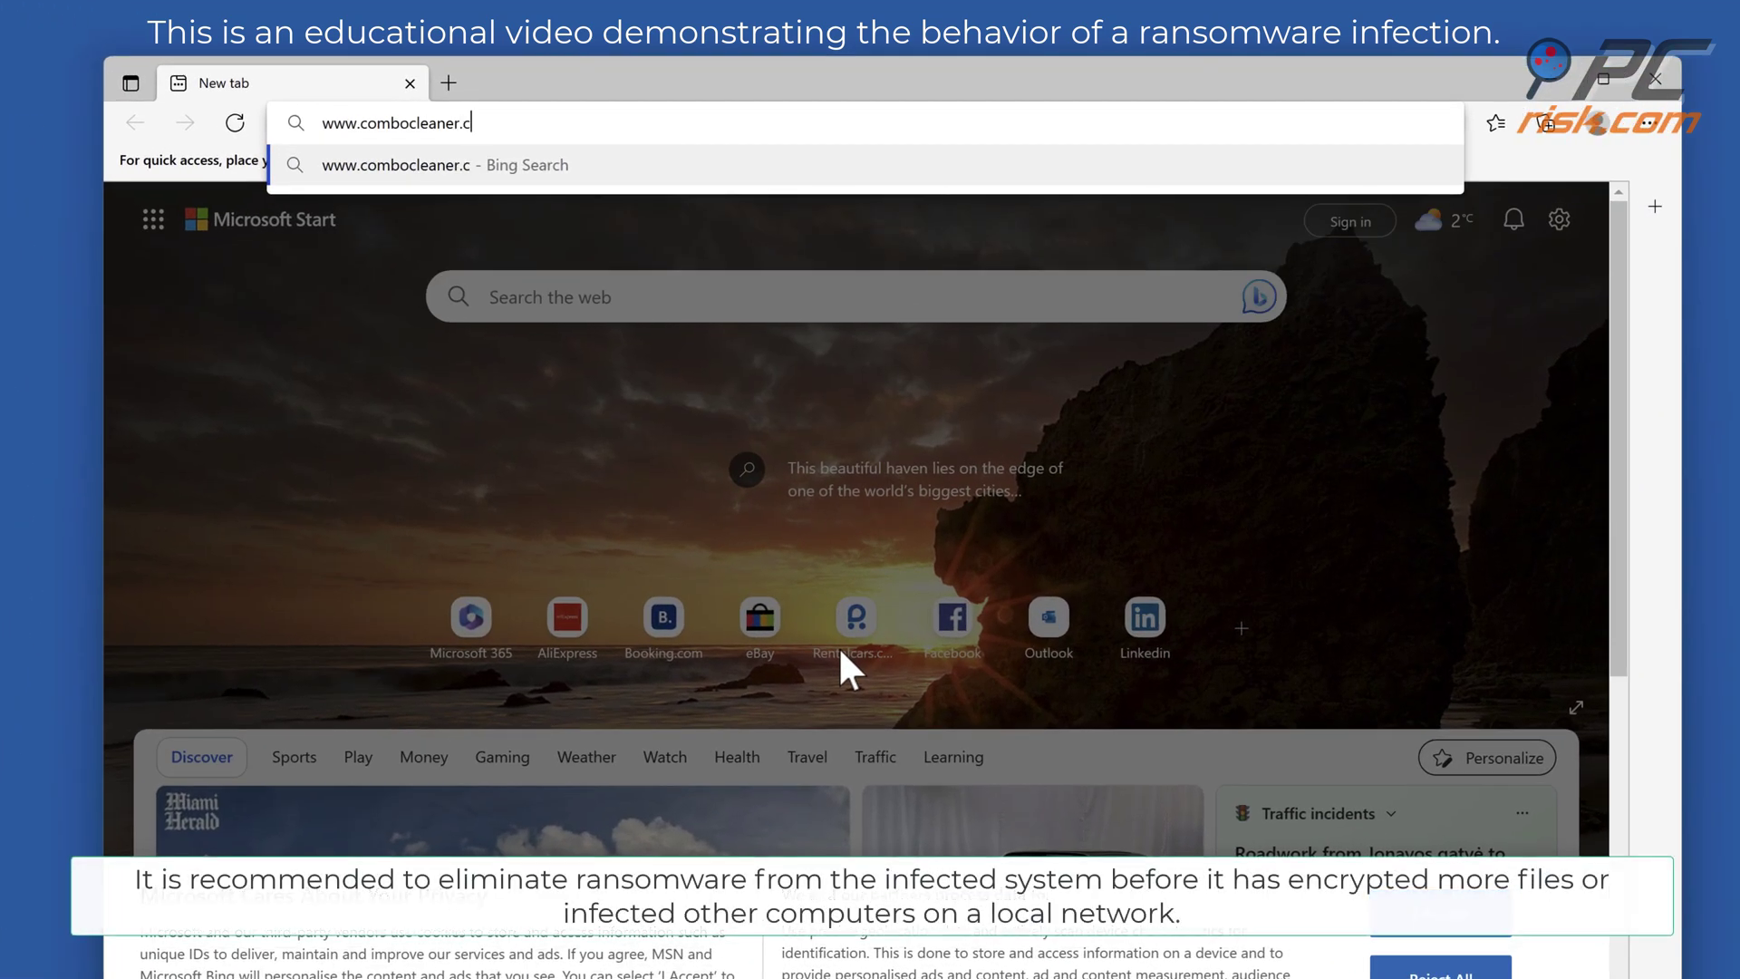
key(Return)
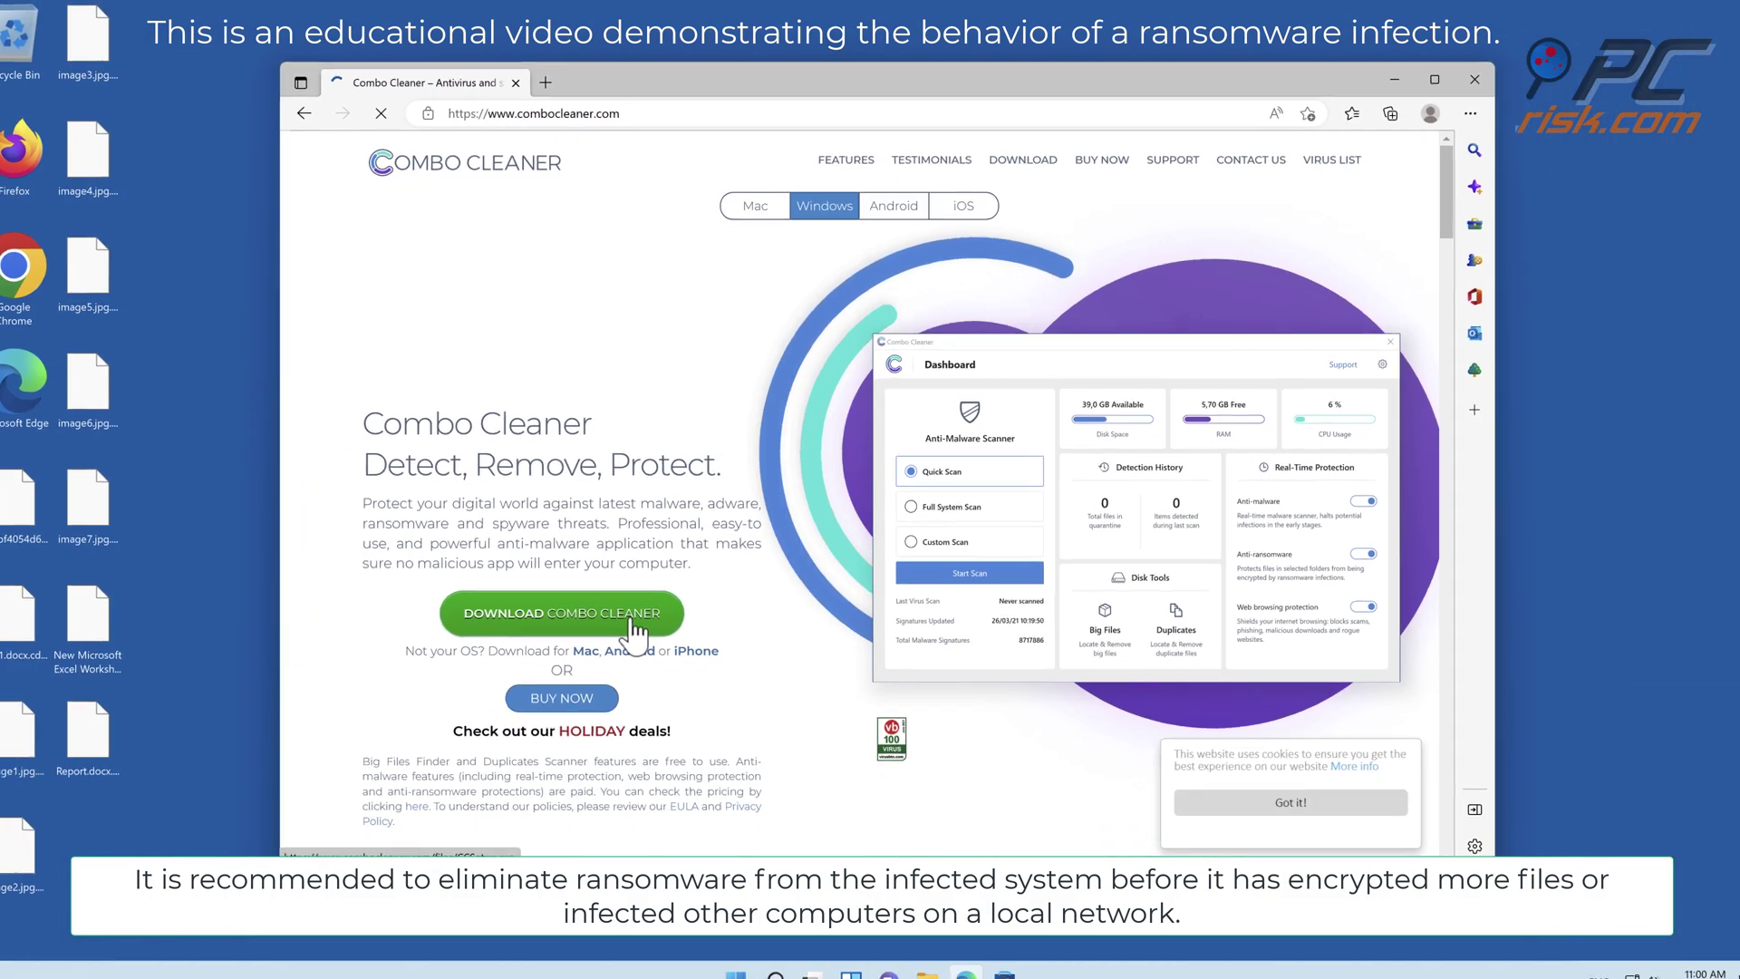
click(641, 605)
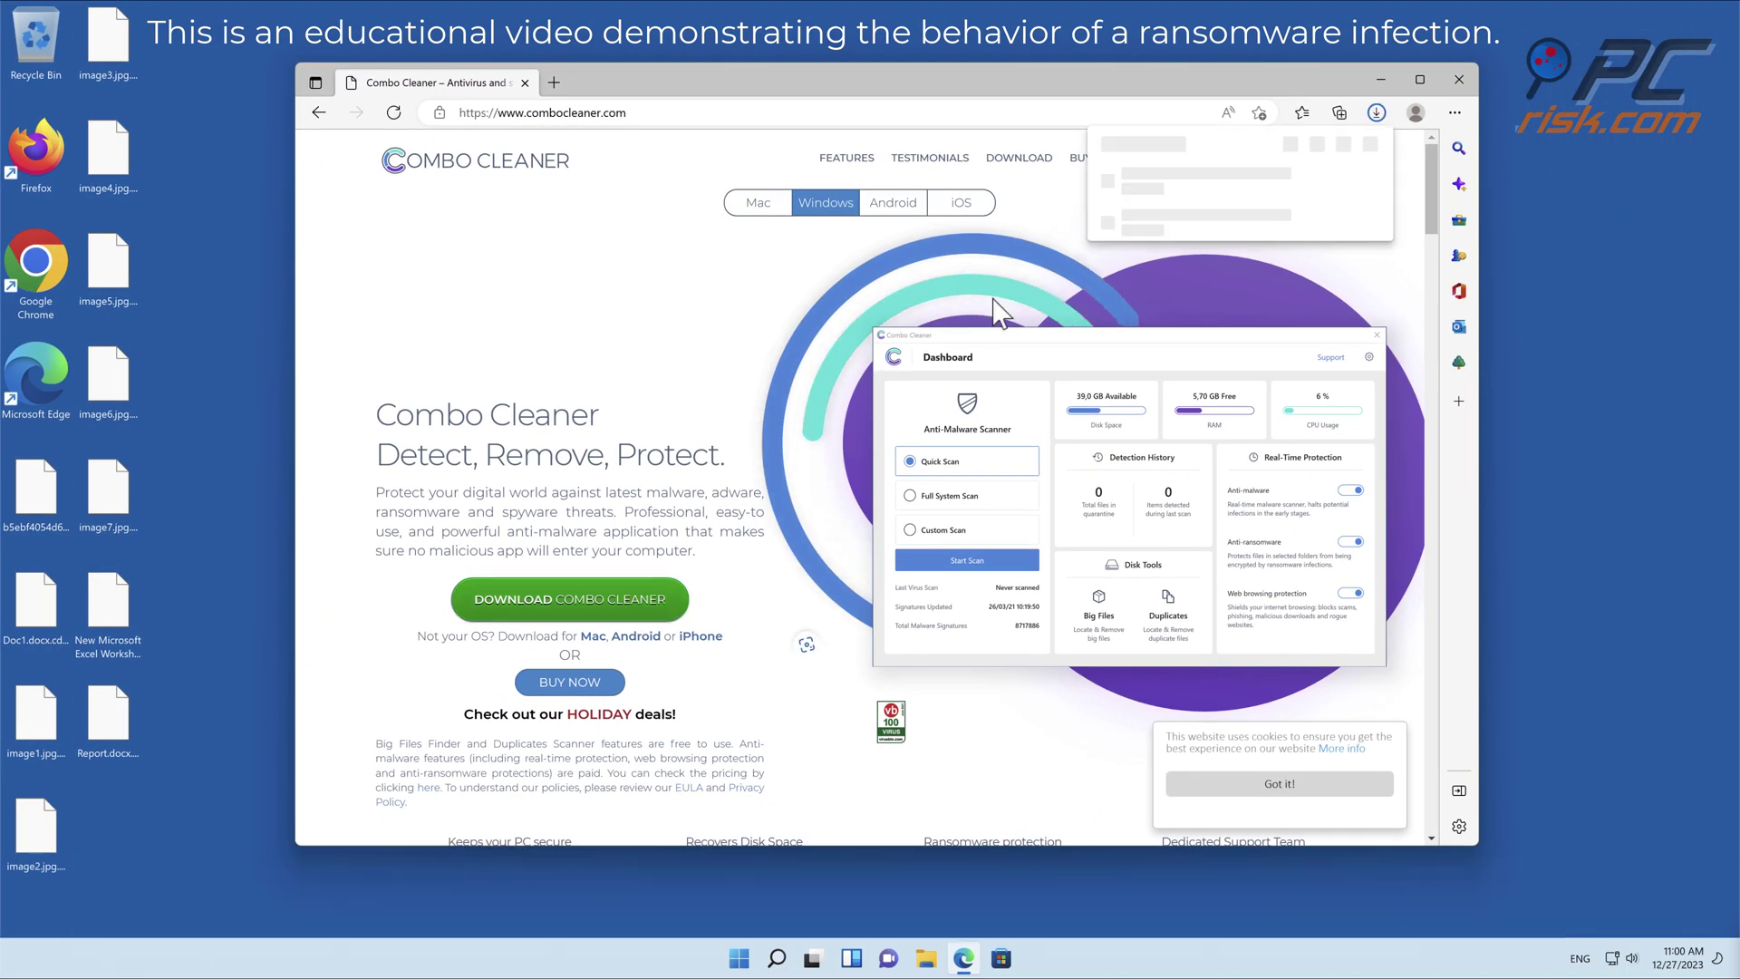
click(1149, 179)
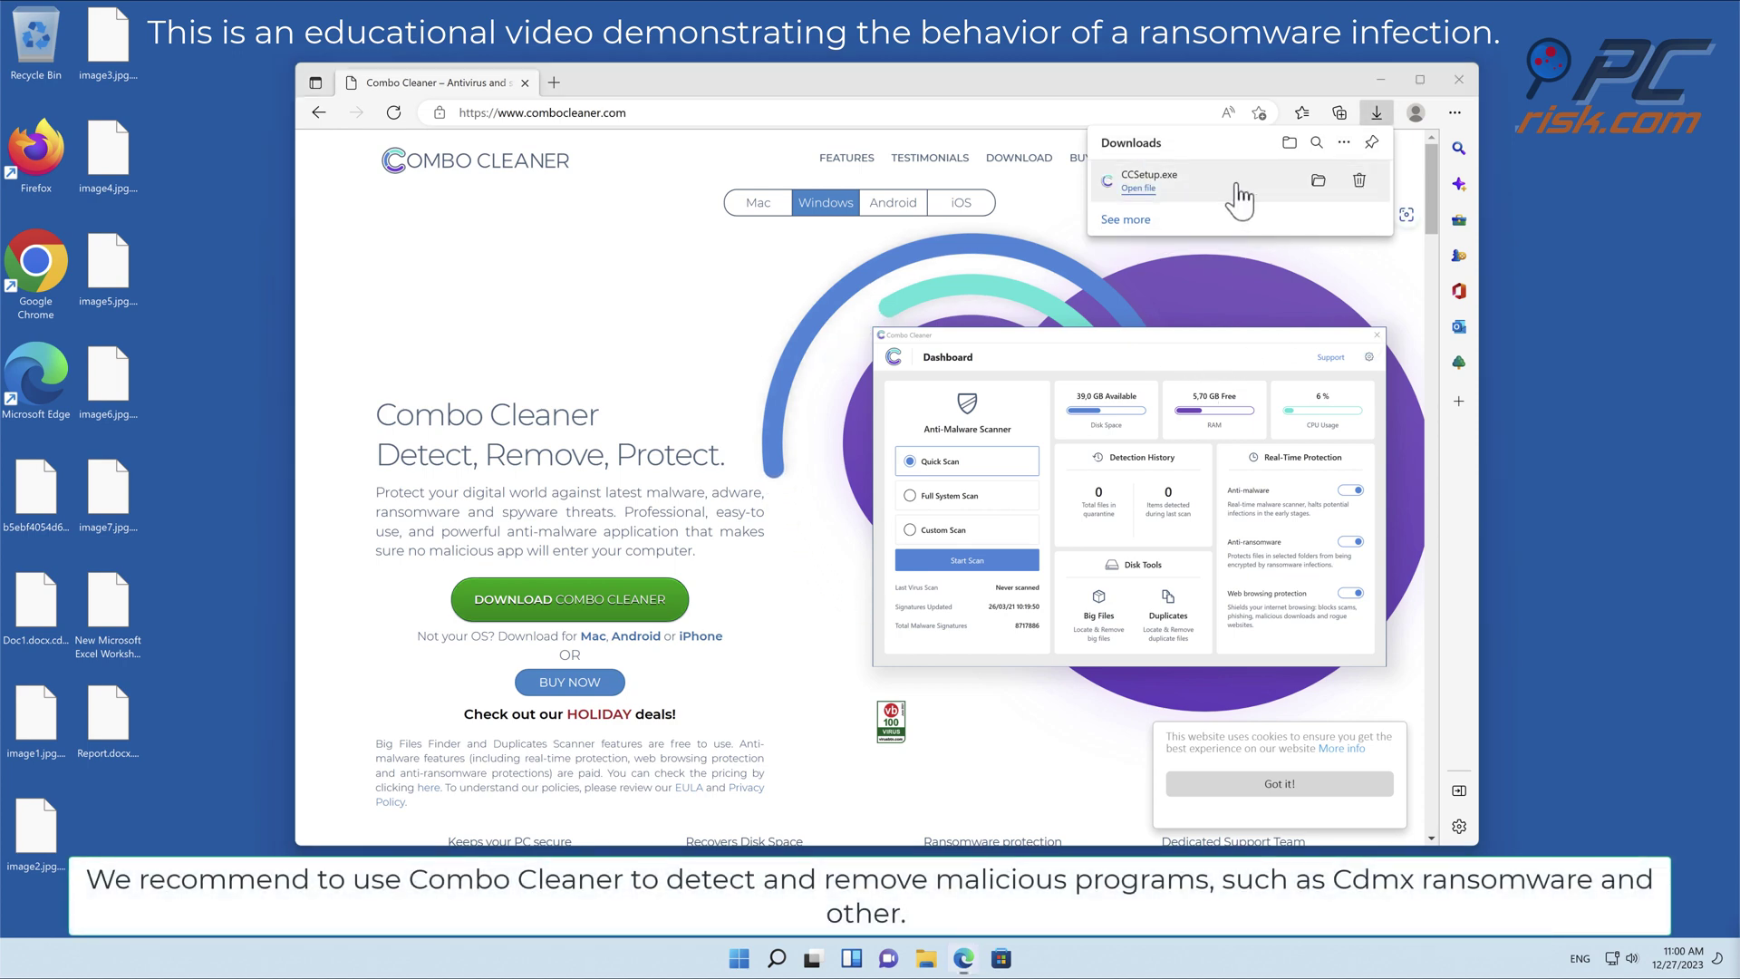
click(815, 616)
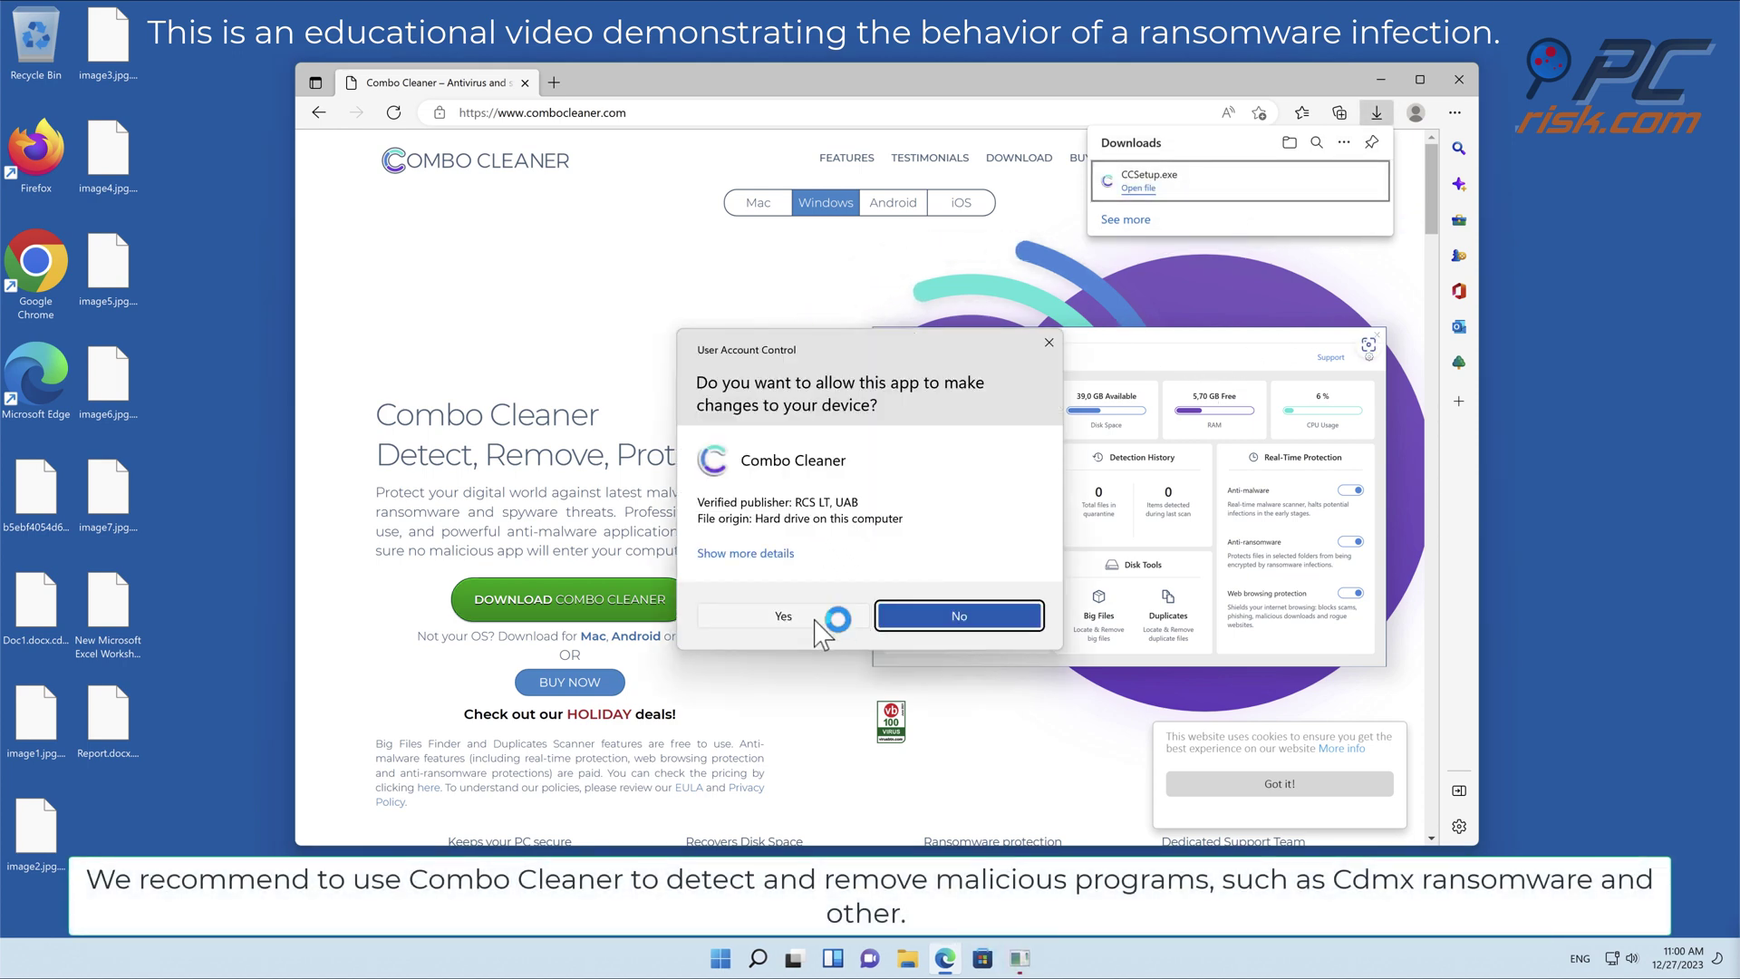
Complete the InstallShield wizard and launch Combo Cleaner, whose scan finds 2 malware threats
click(1445, 69)
click(1450, 77)
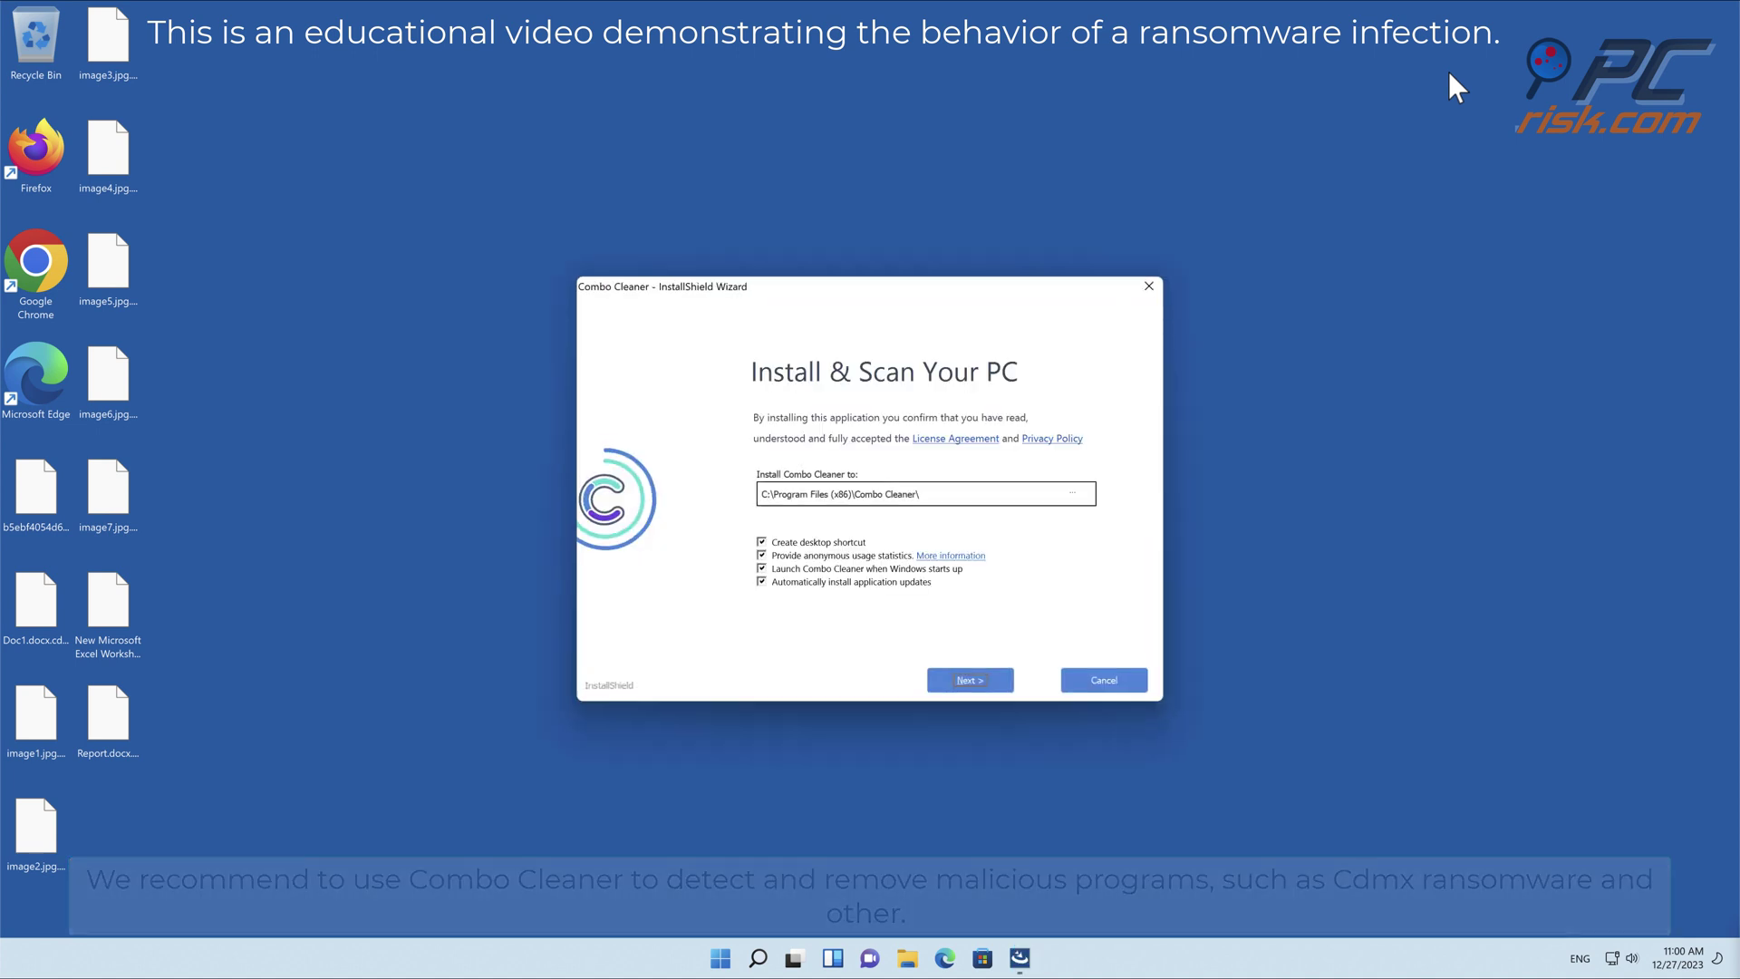
click(970, 681)
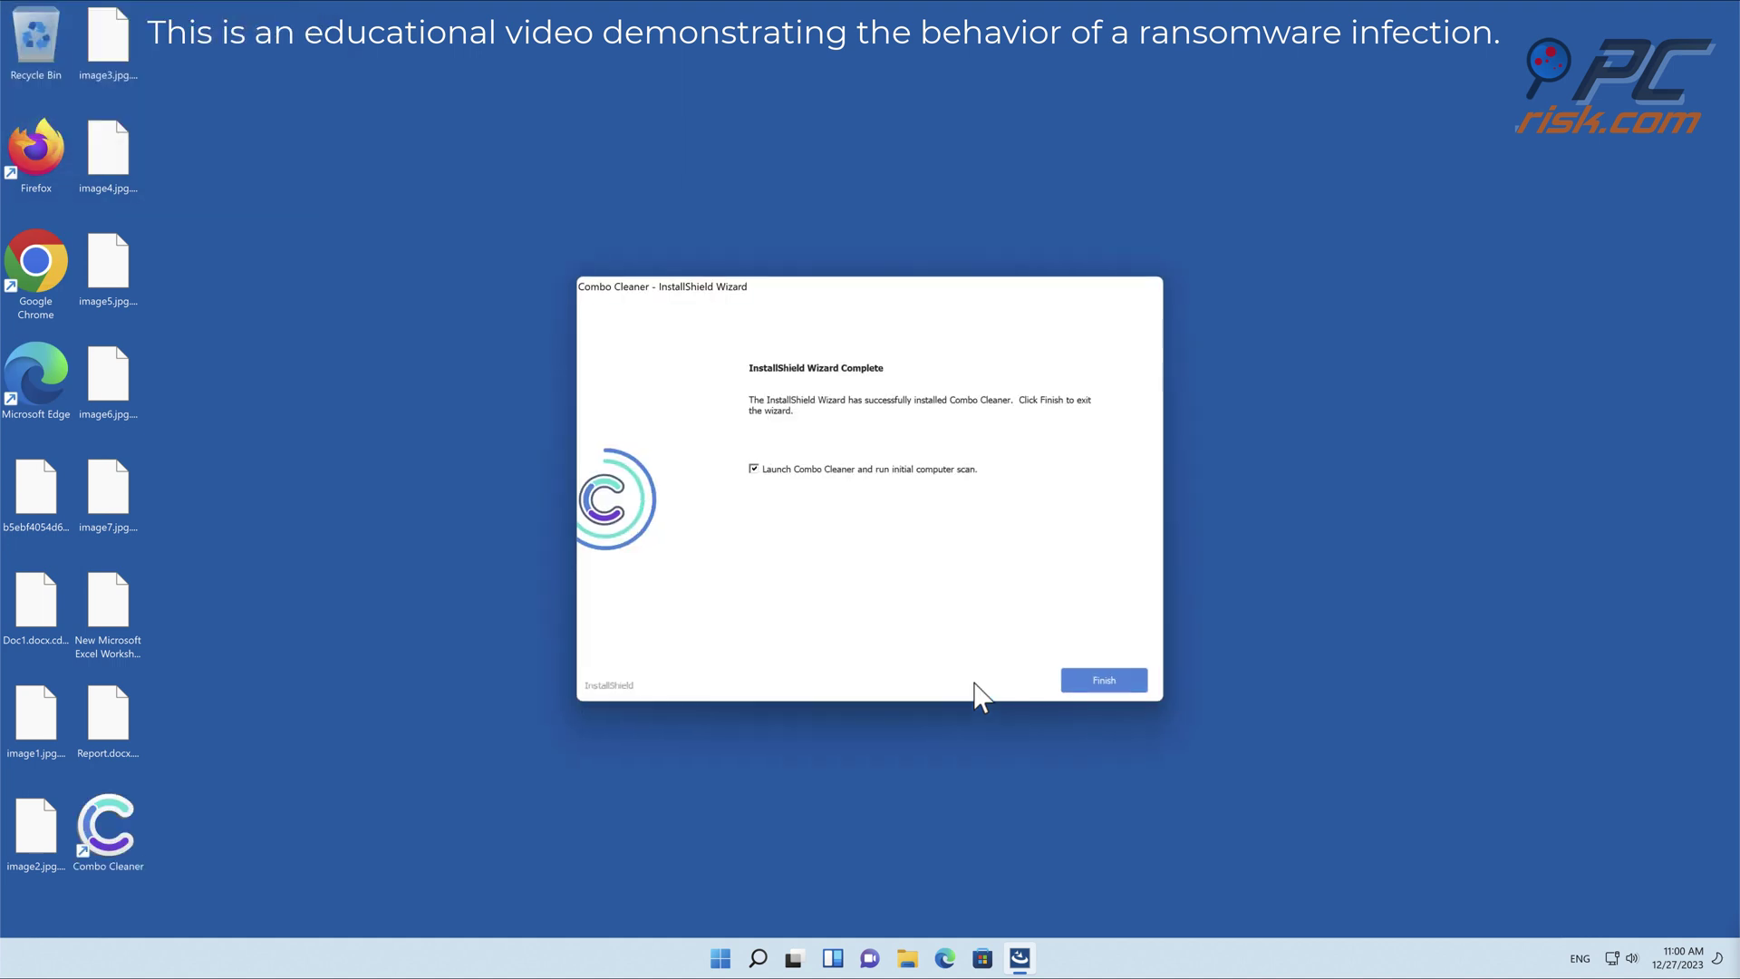
click(1110, 678)
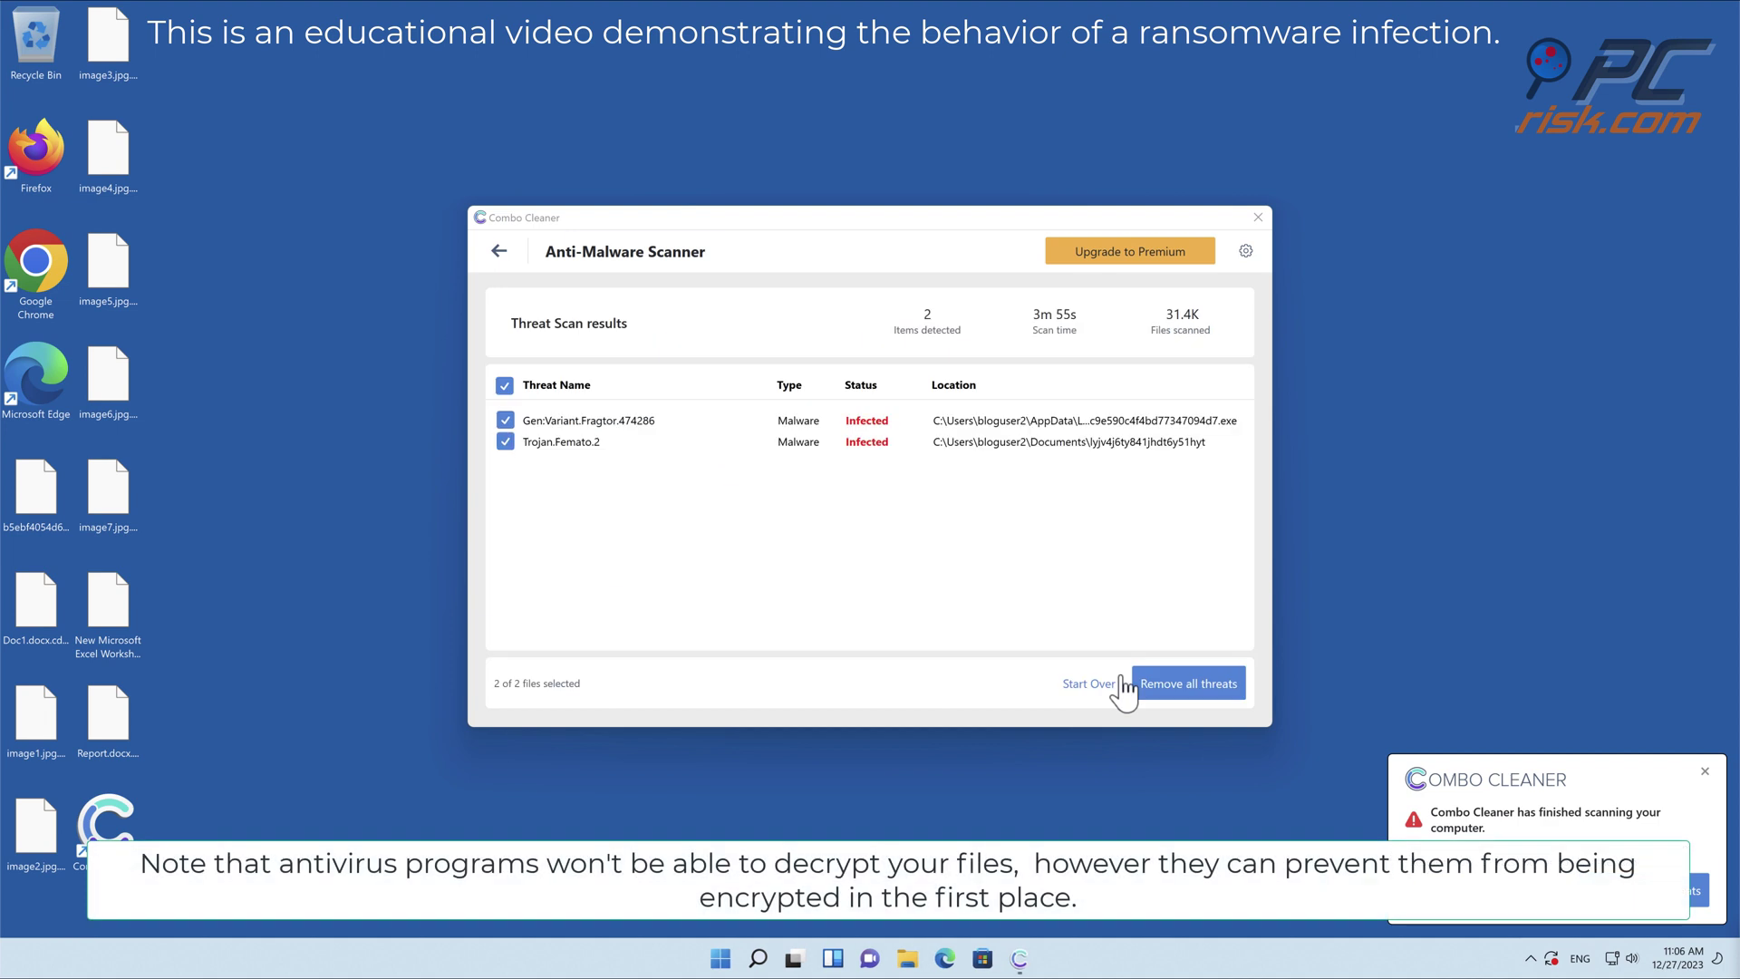
Move both threats, Gen:Variant.Fragtor.474286 and Trojan.Femato.2, to quarantine, skipping the activation prompt
click(1202, 691)
click(627, 669)
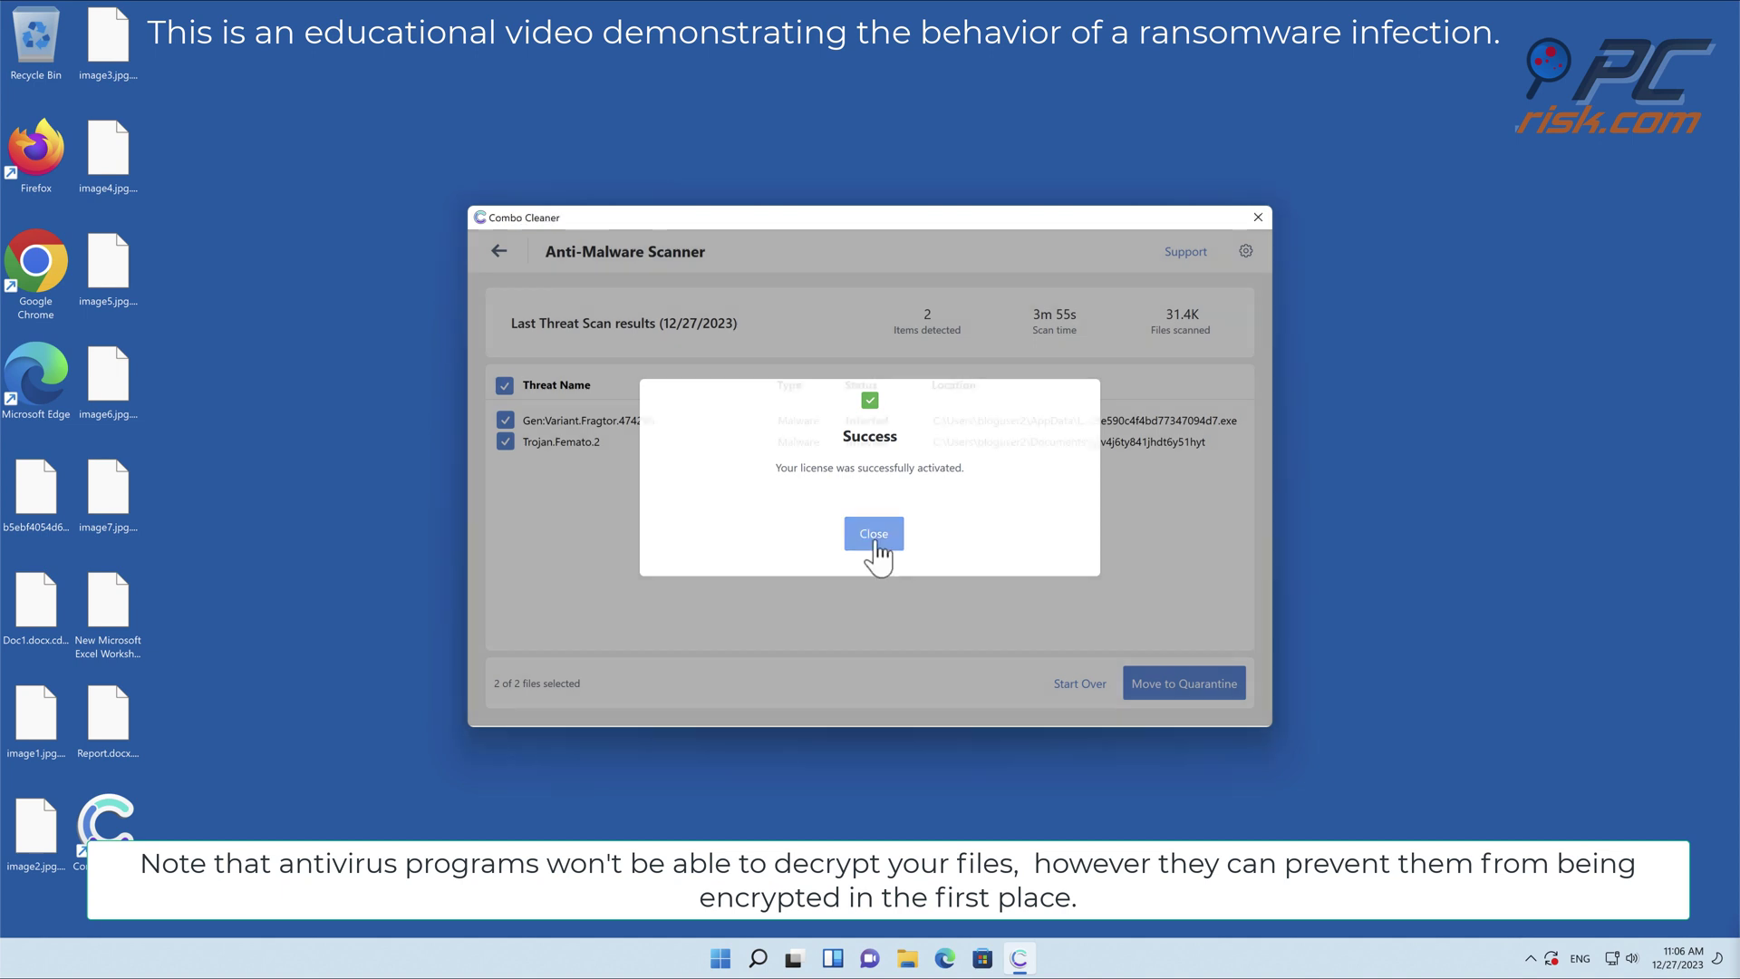
click(876, 540)
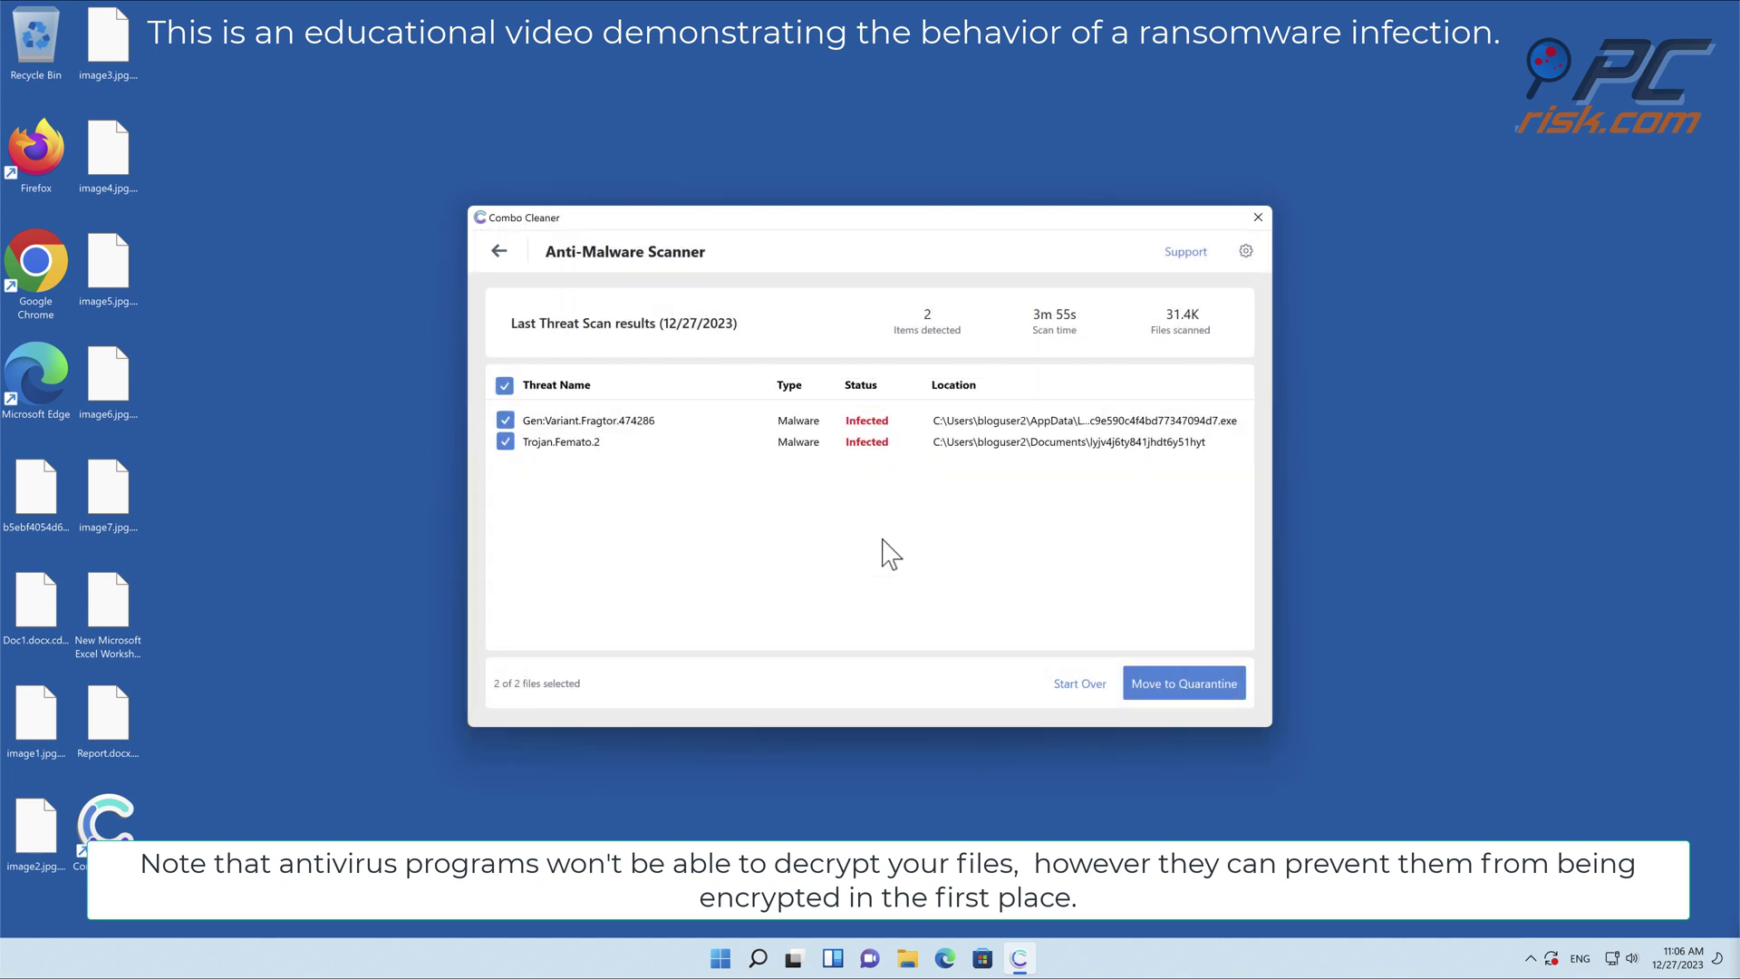
click(1183, 684)
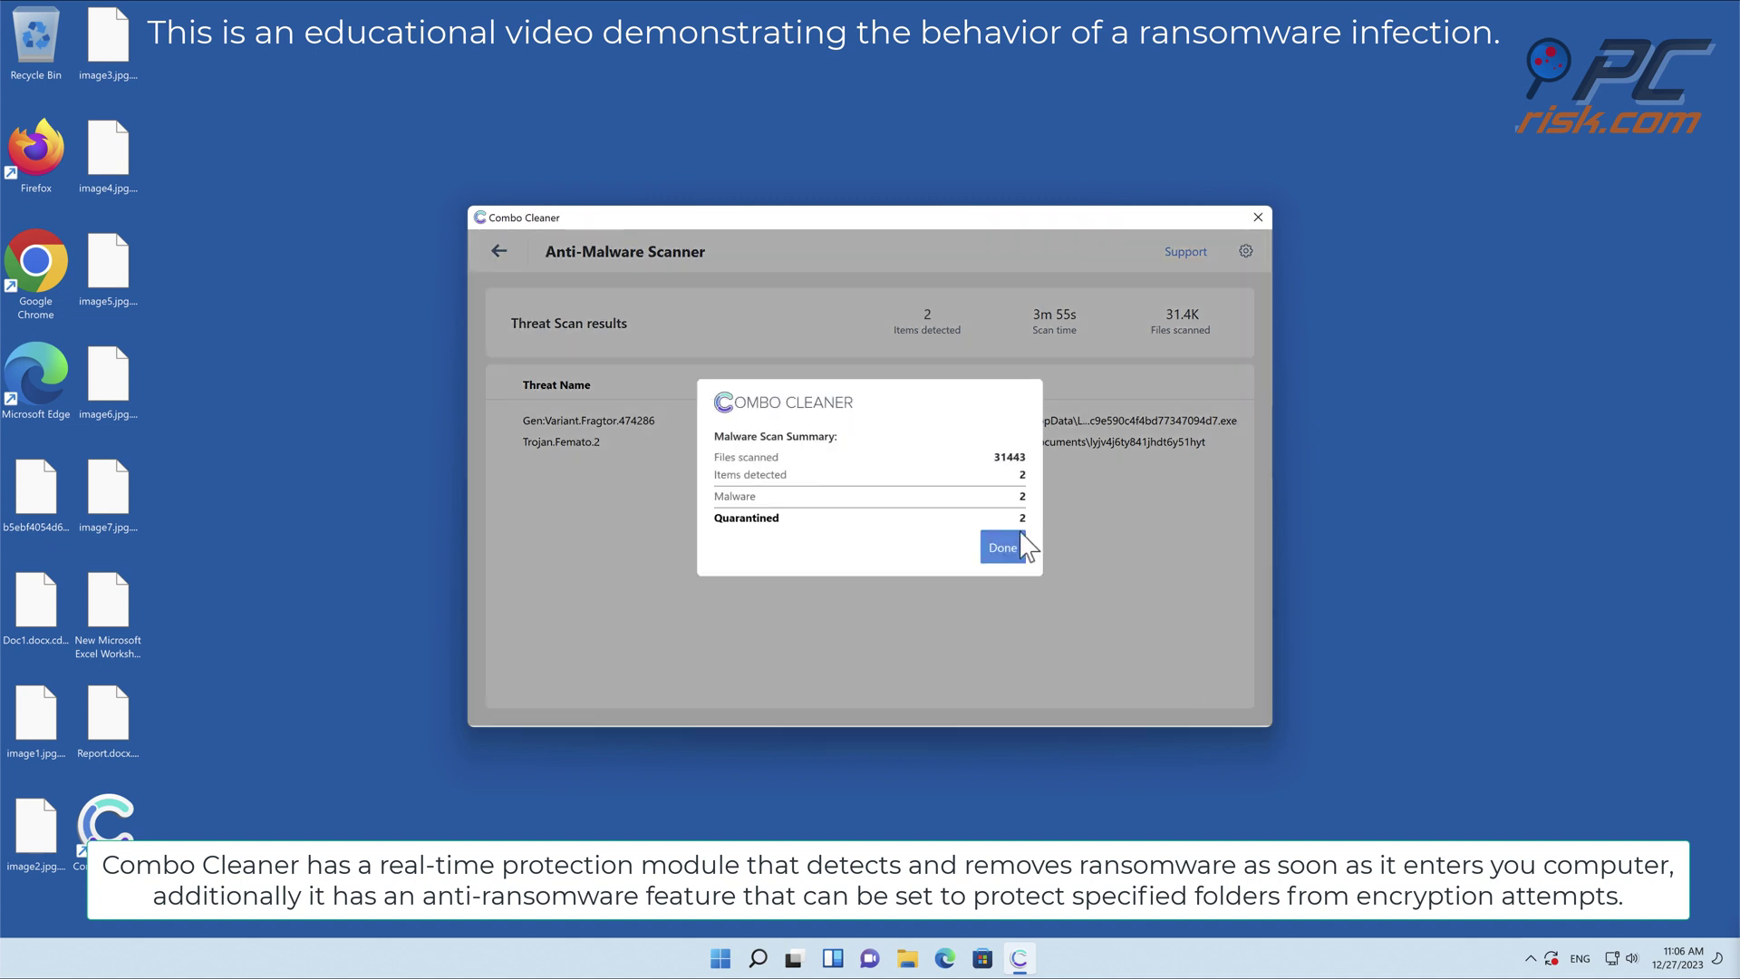
click(1016, 547)
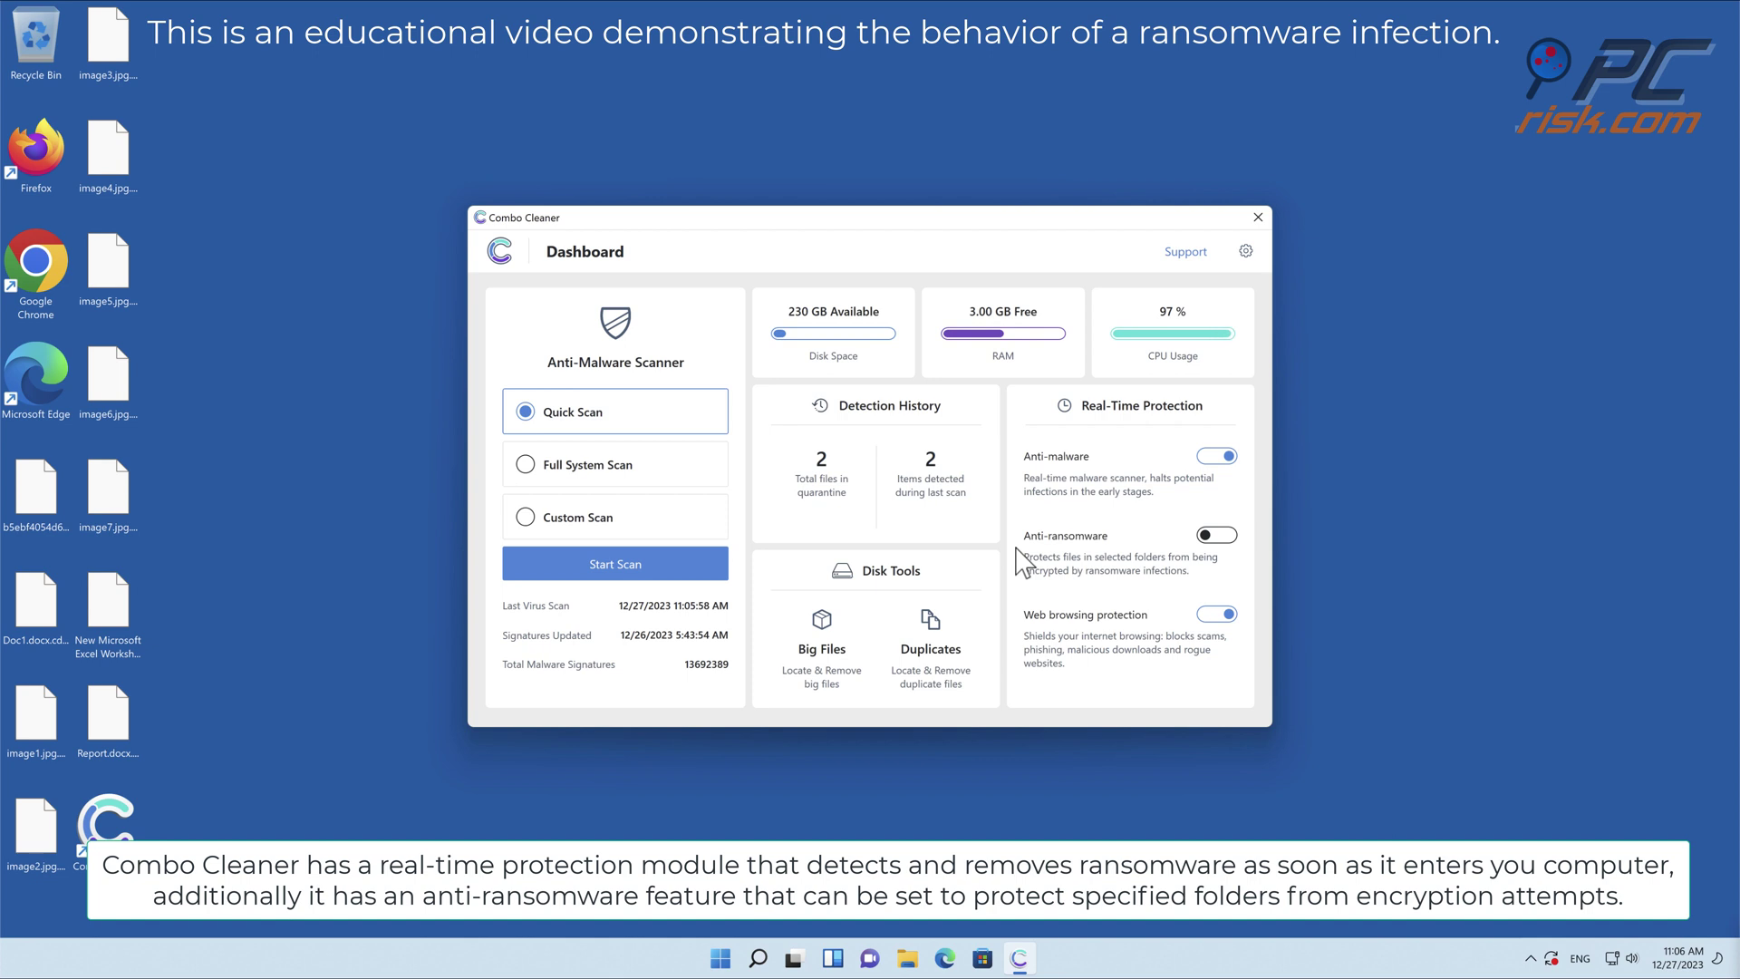
Turn on Anti-ransomware protection with the Desktop folder added as a protected folder
click(1212, 535)
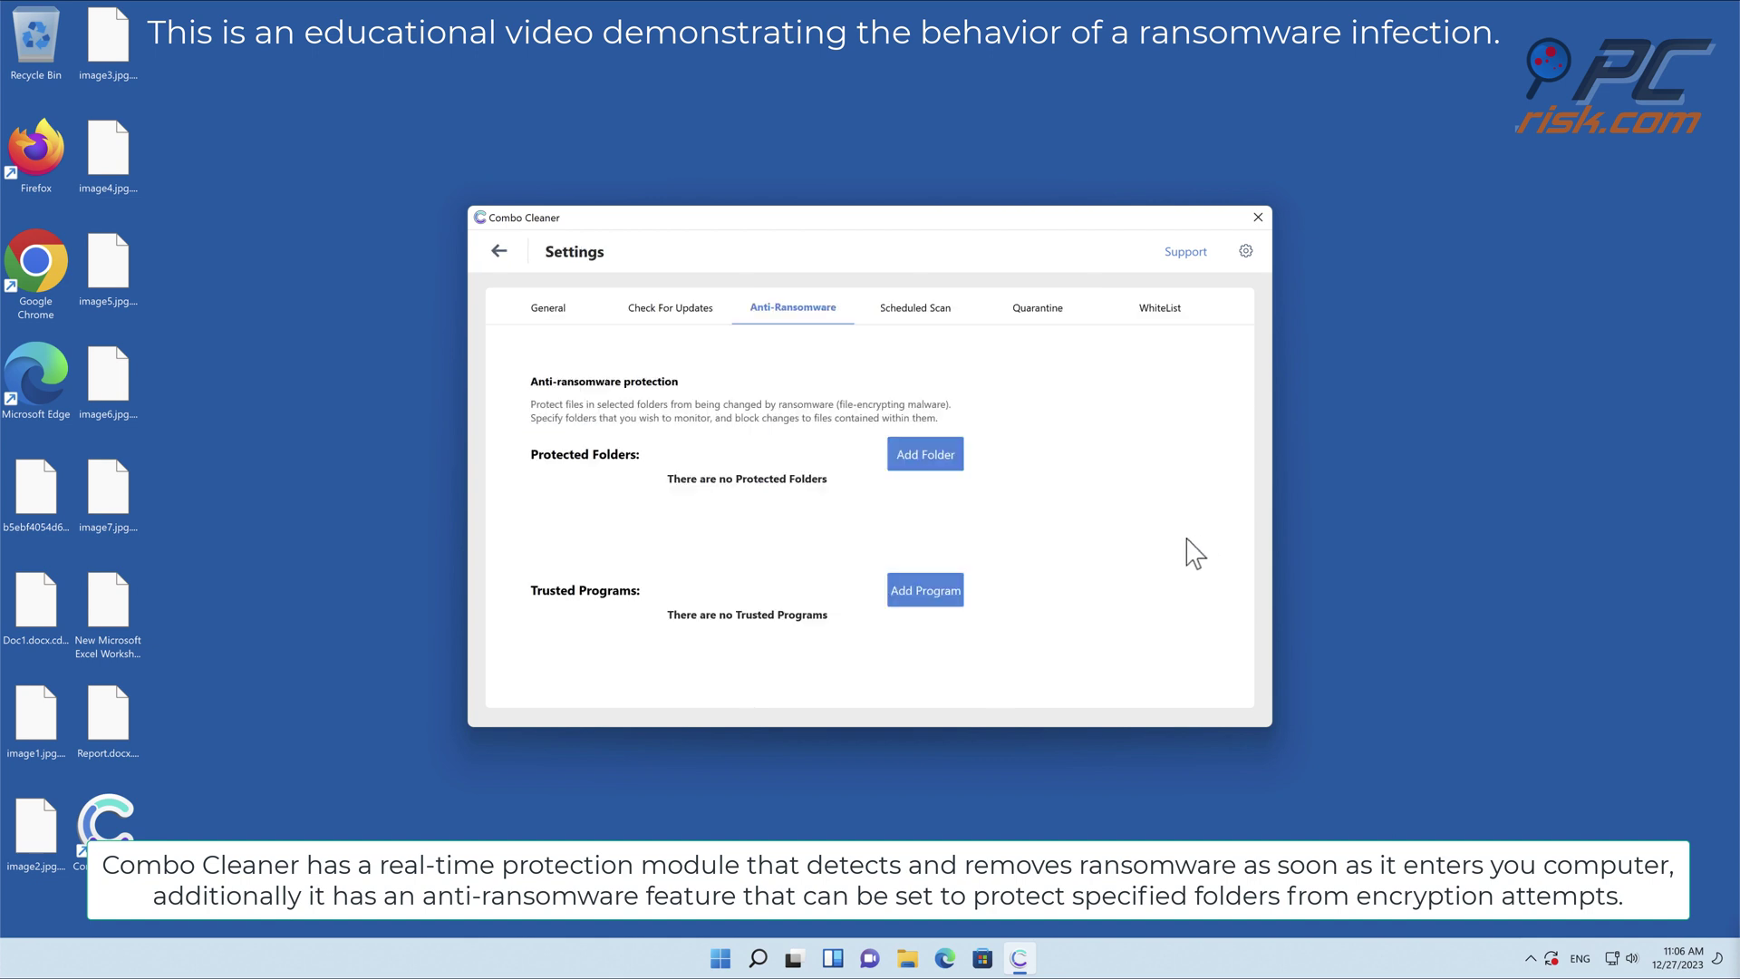
click(925, 454)
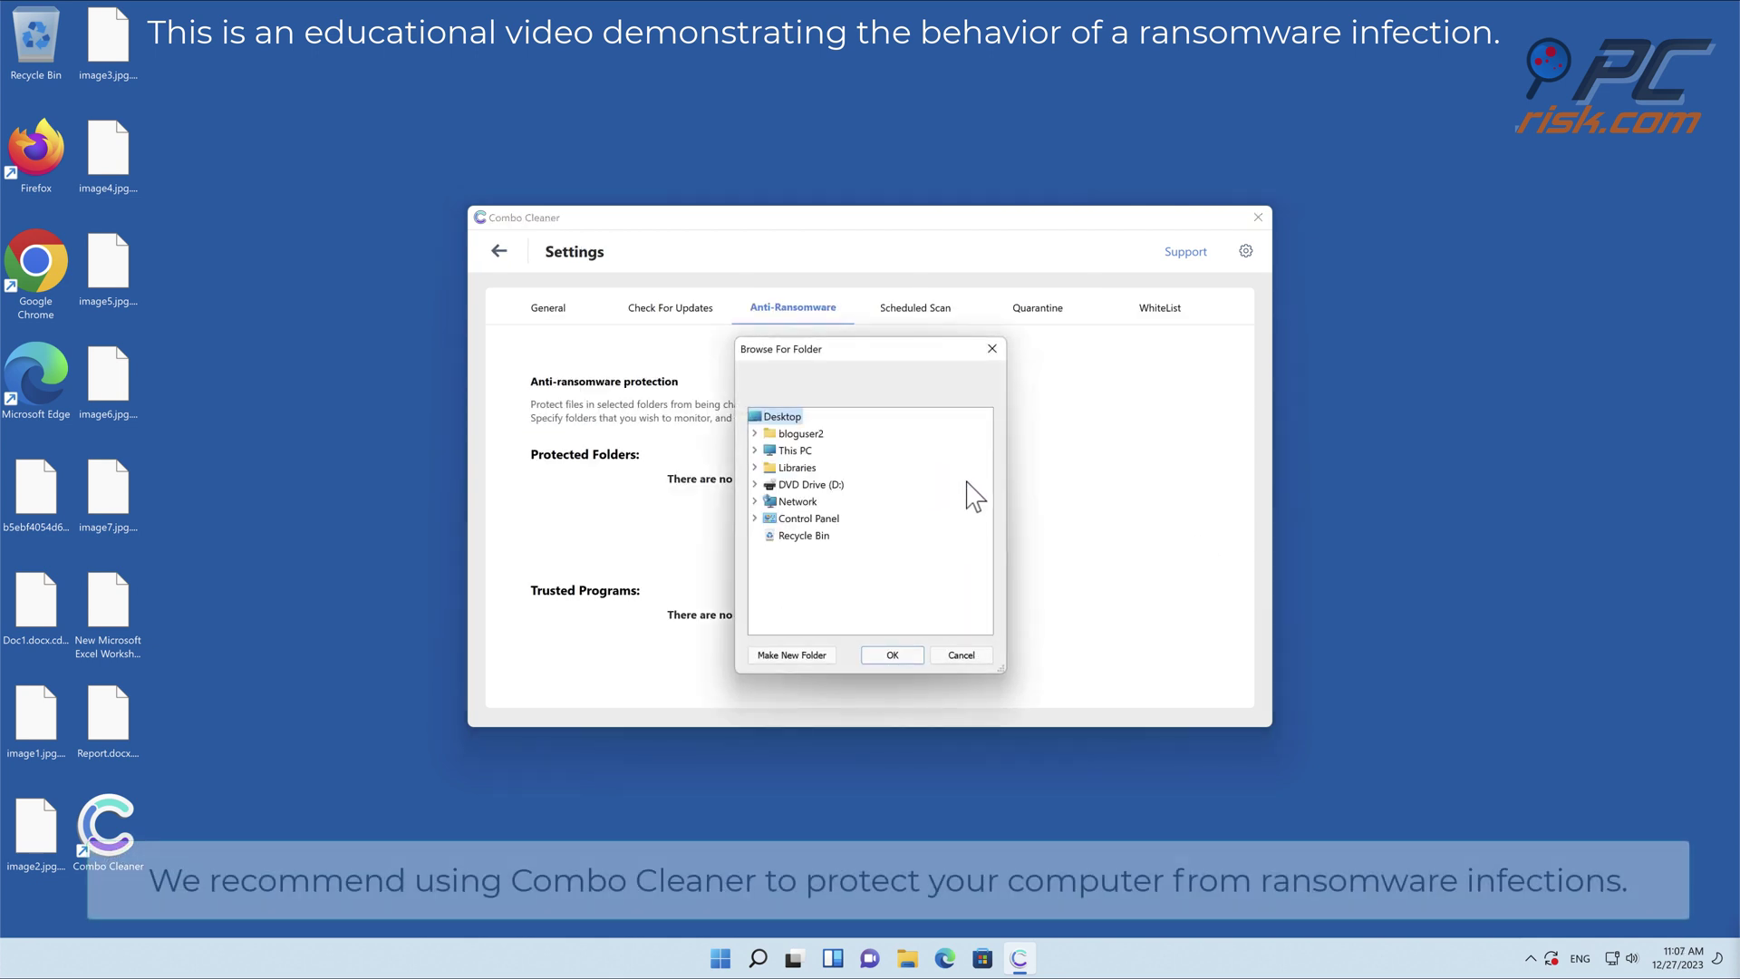
click(908, 655)
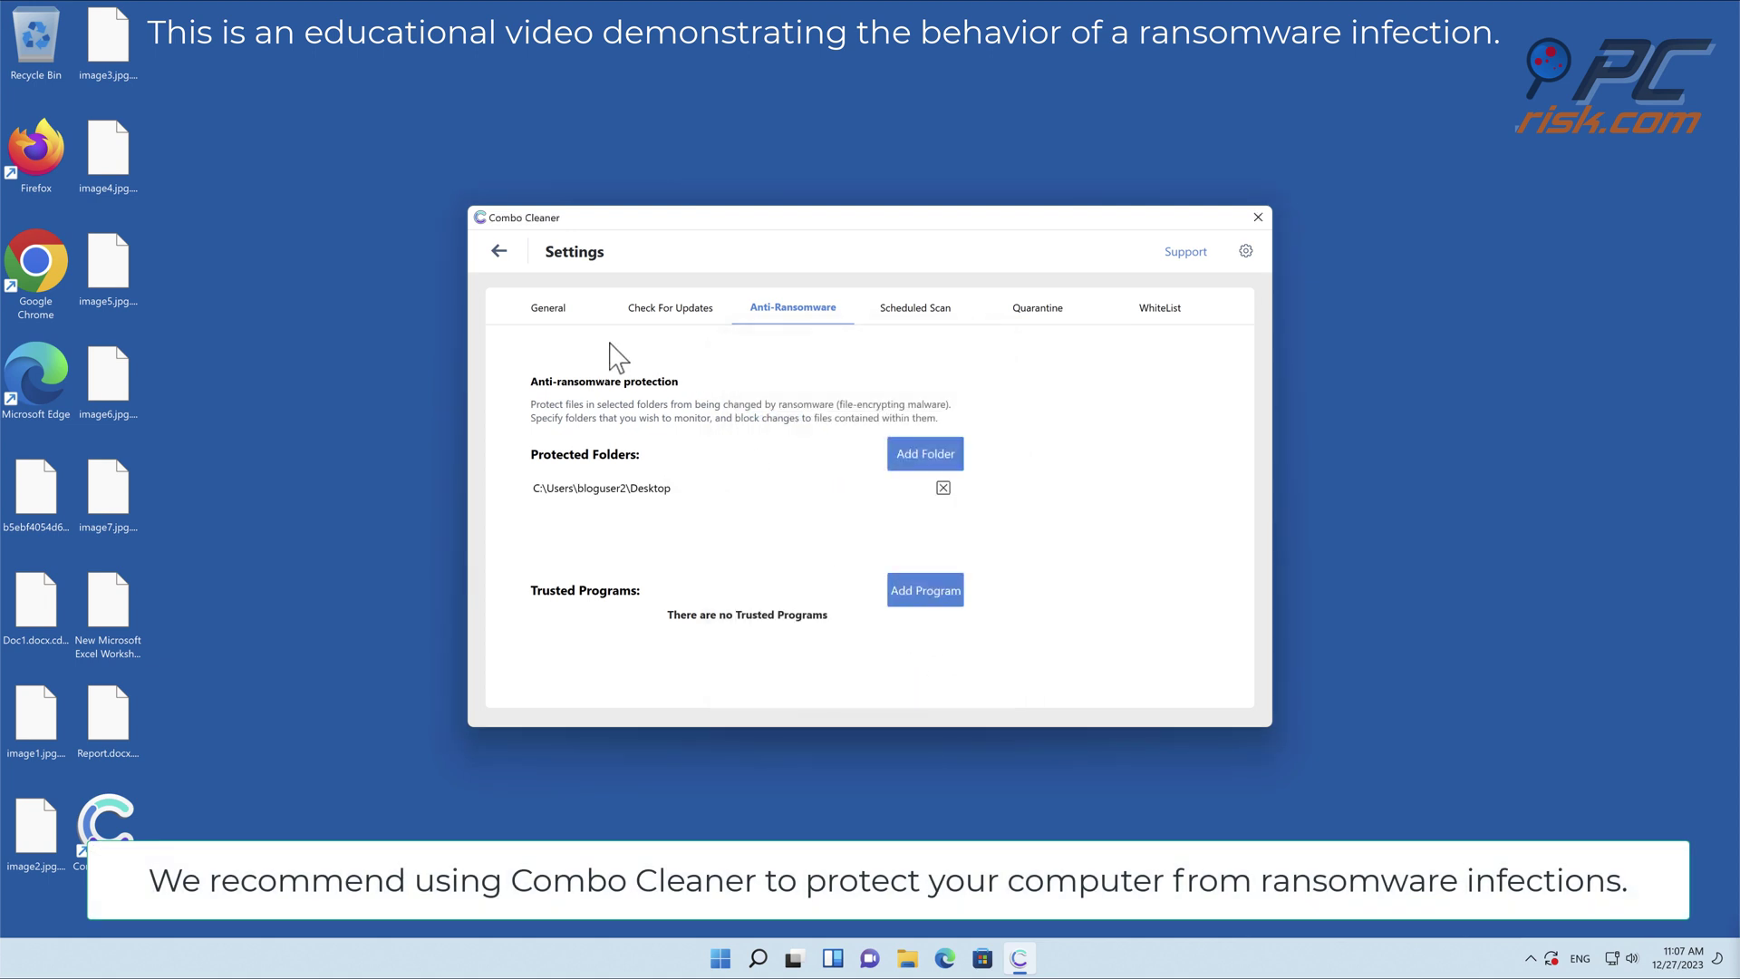
click(499, 253)
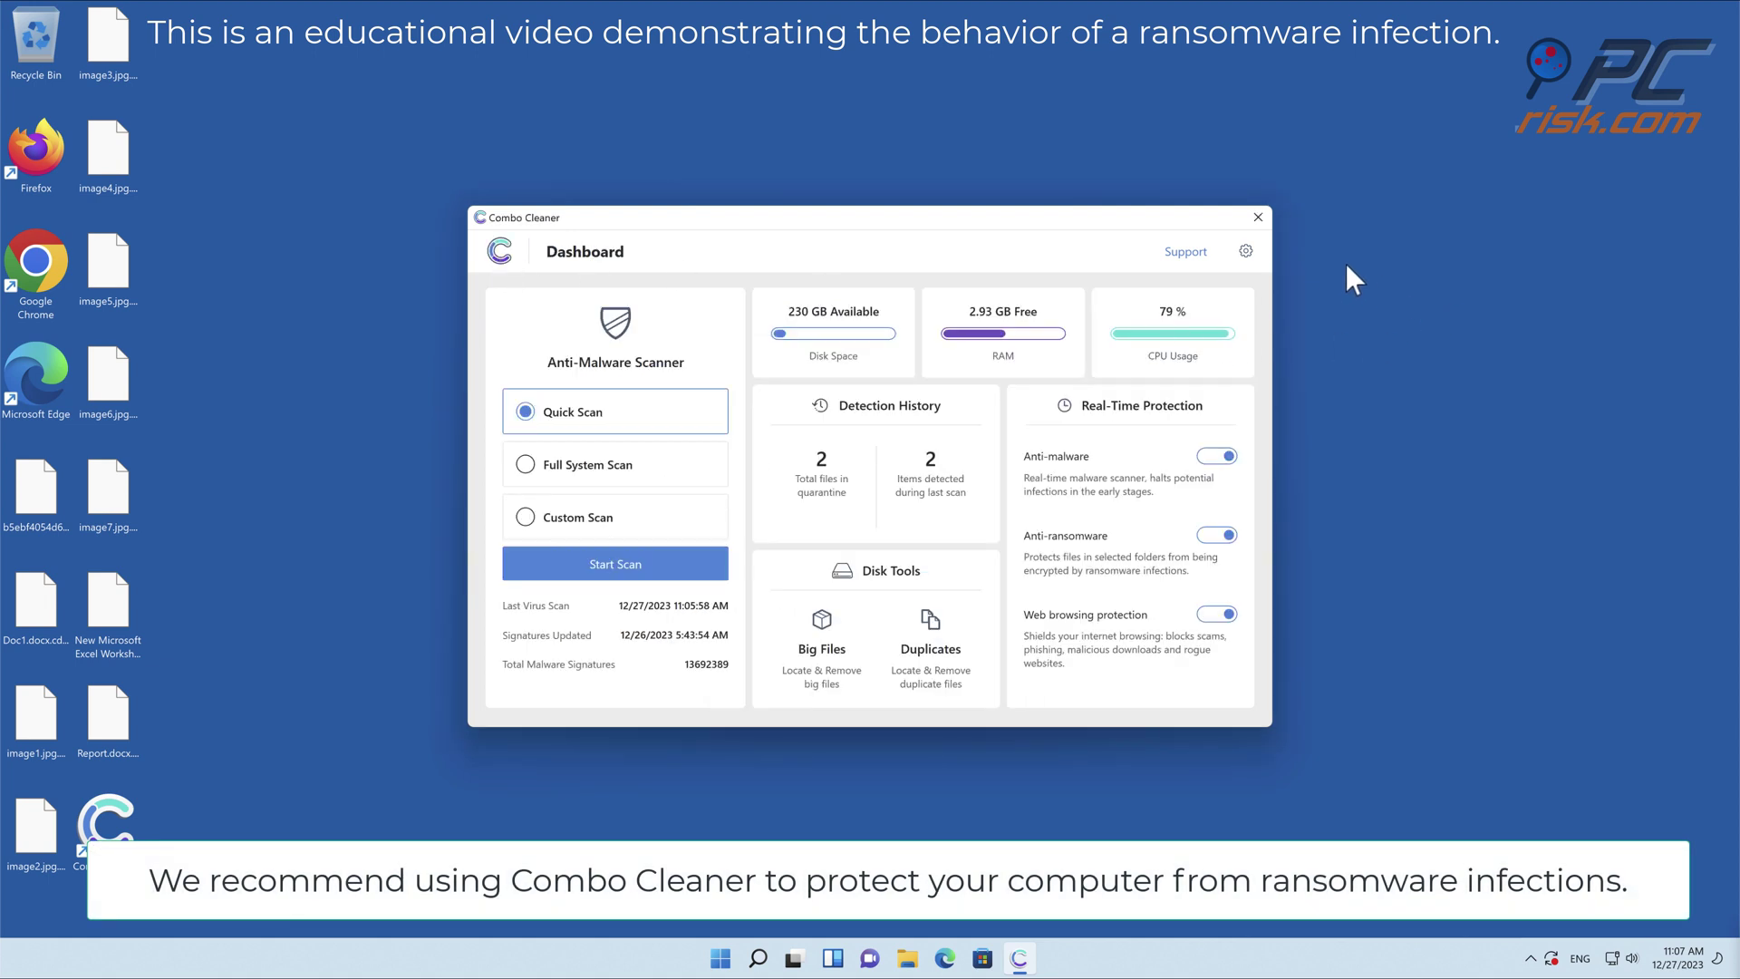
Close the Combo Cleaner window to return to the desktop
click(1258, 216)
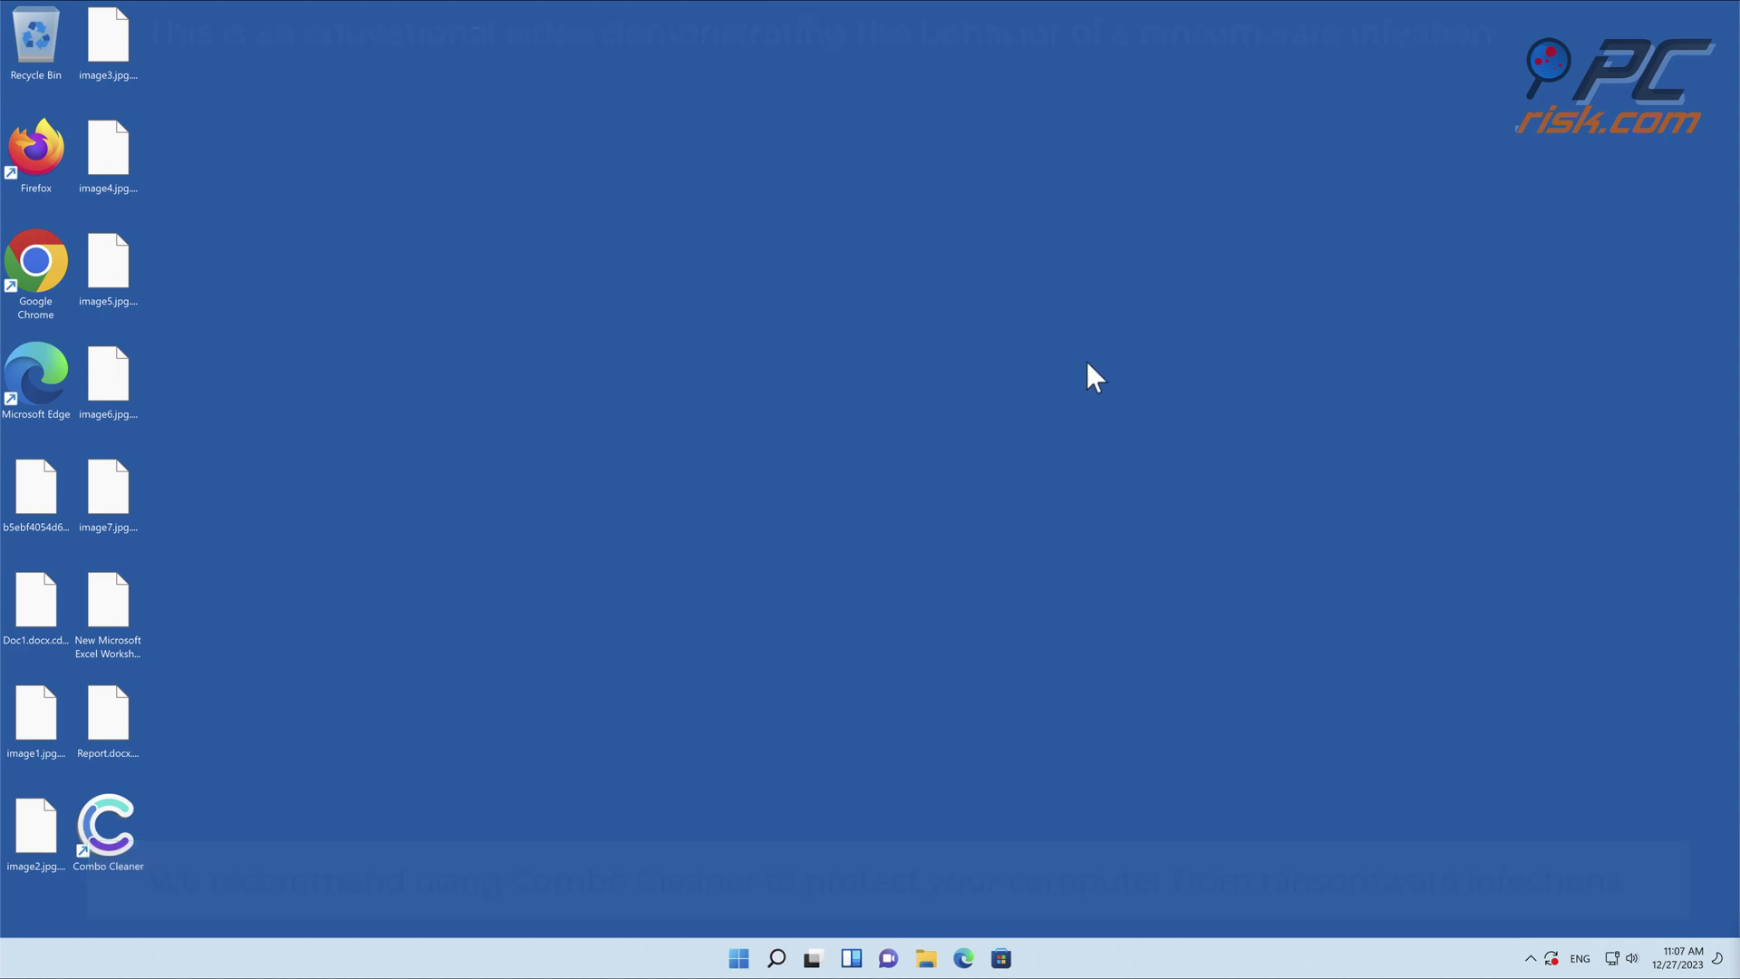